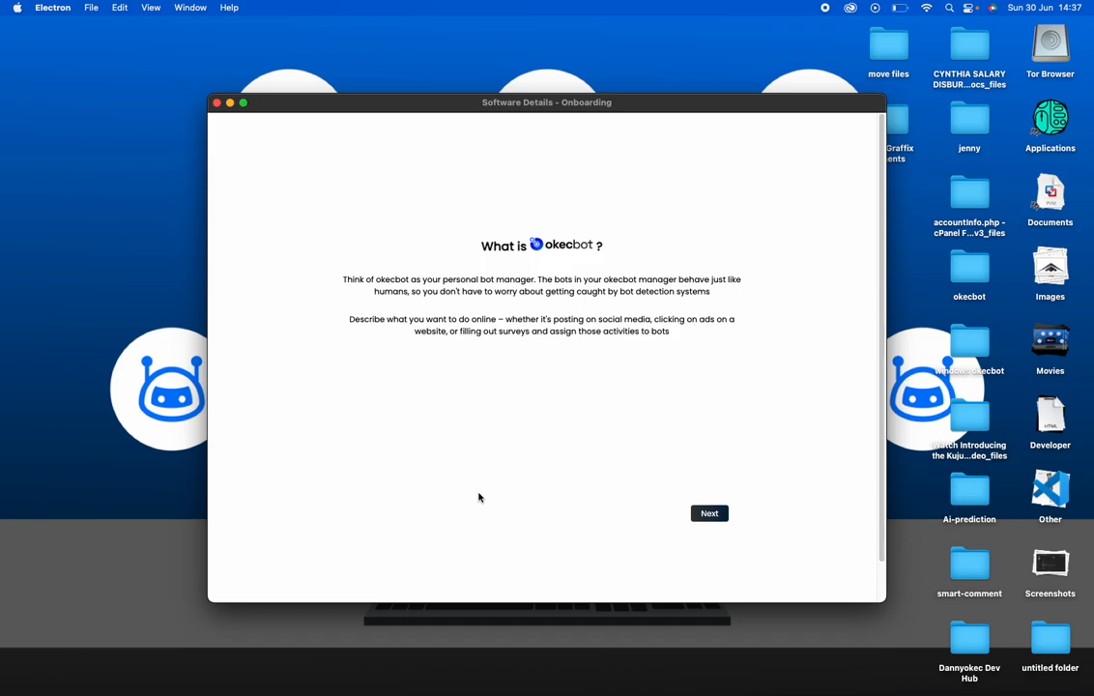
Minimize the Okecbot onboarding window so the okecbot wallpaper desktop is visible
click(230, 103)
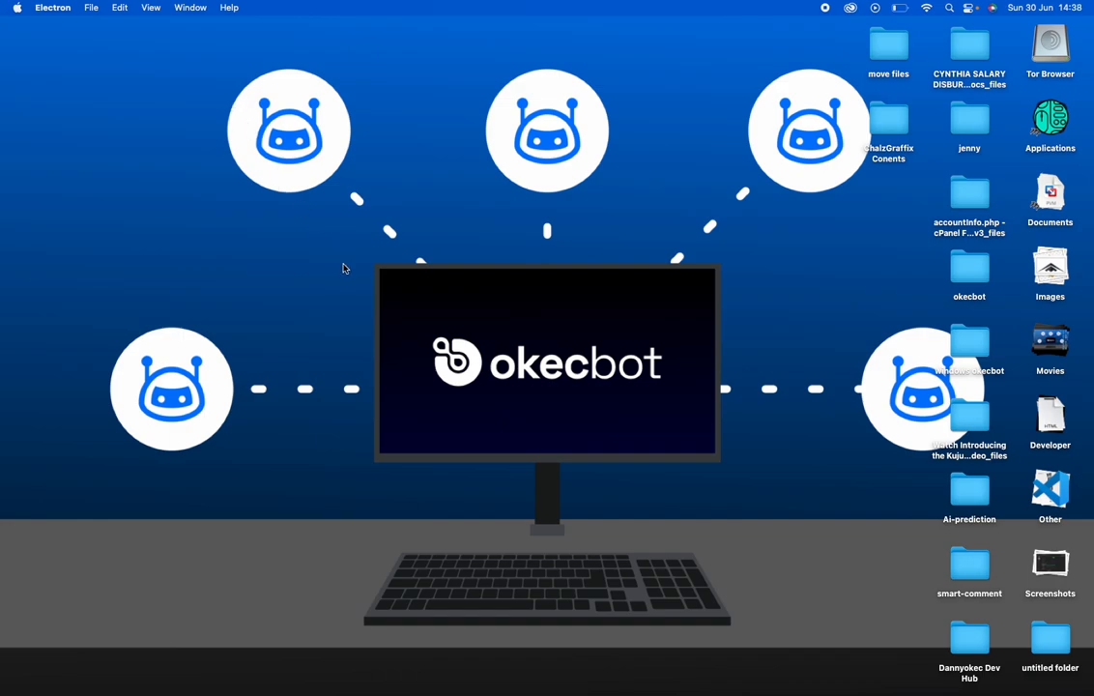
Bring Brave with the okecbot.com home page to the front and scroll down it
mouse_move(576, 688)
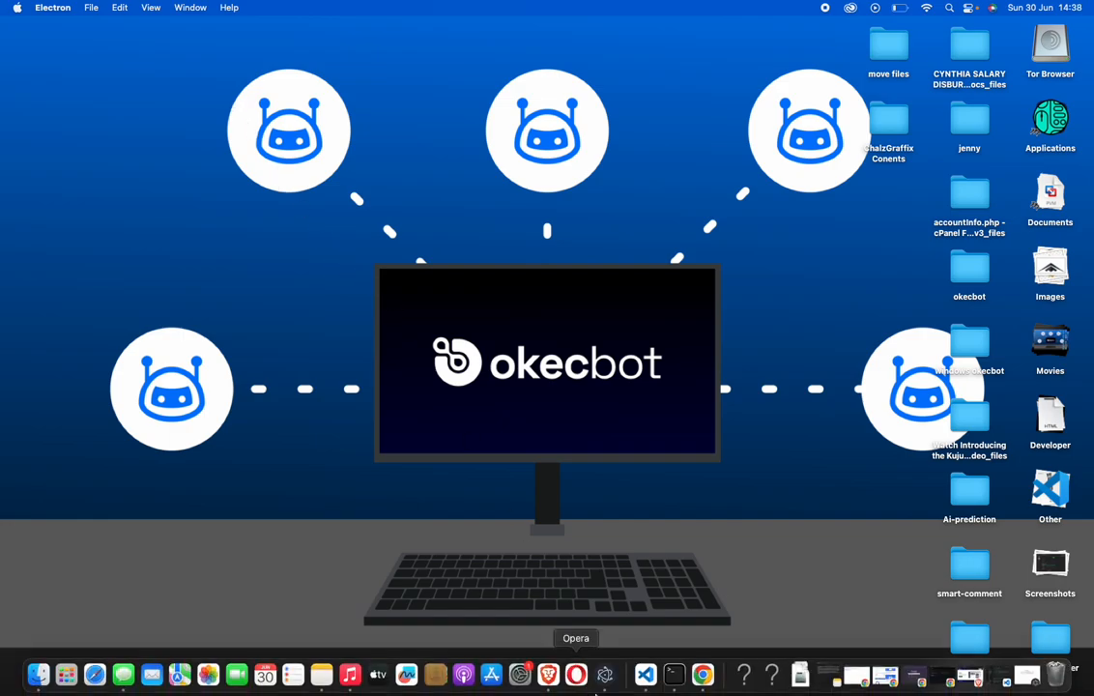
click(548, 673)
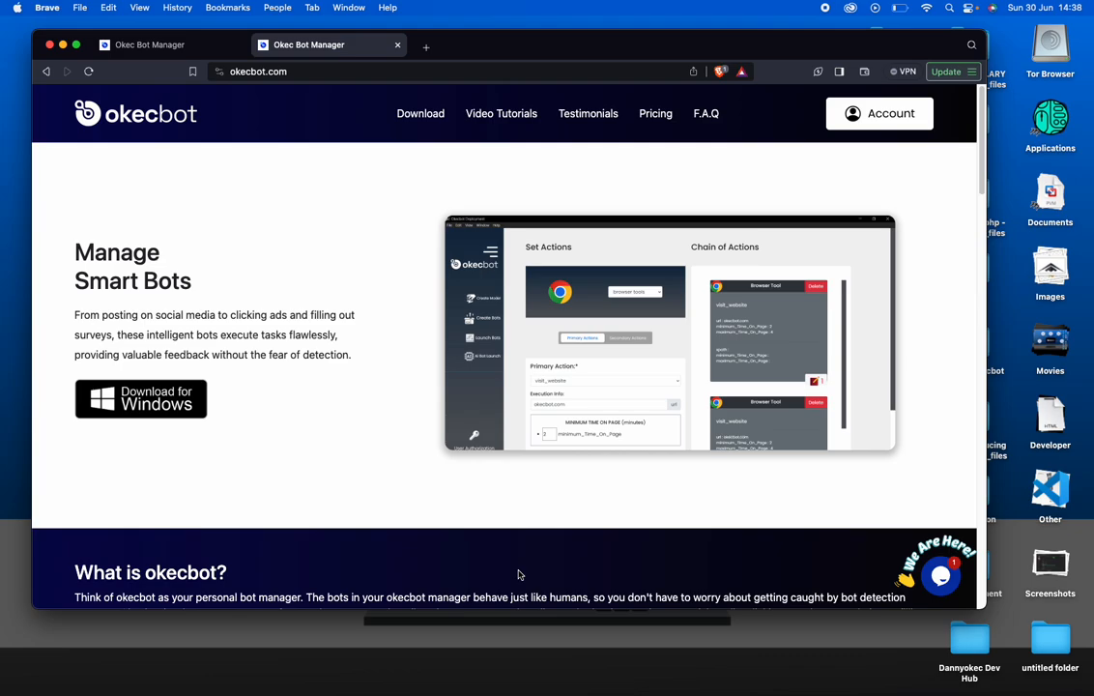
scroll(488, 589, down, 5)
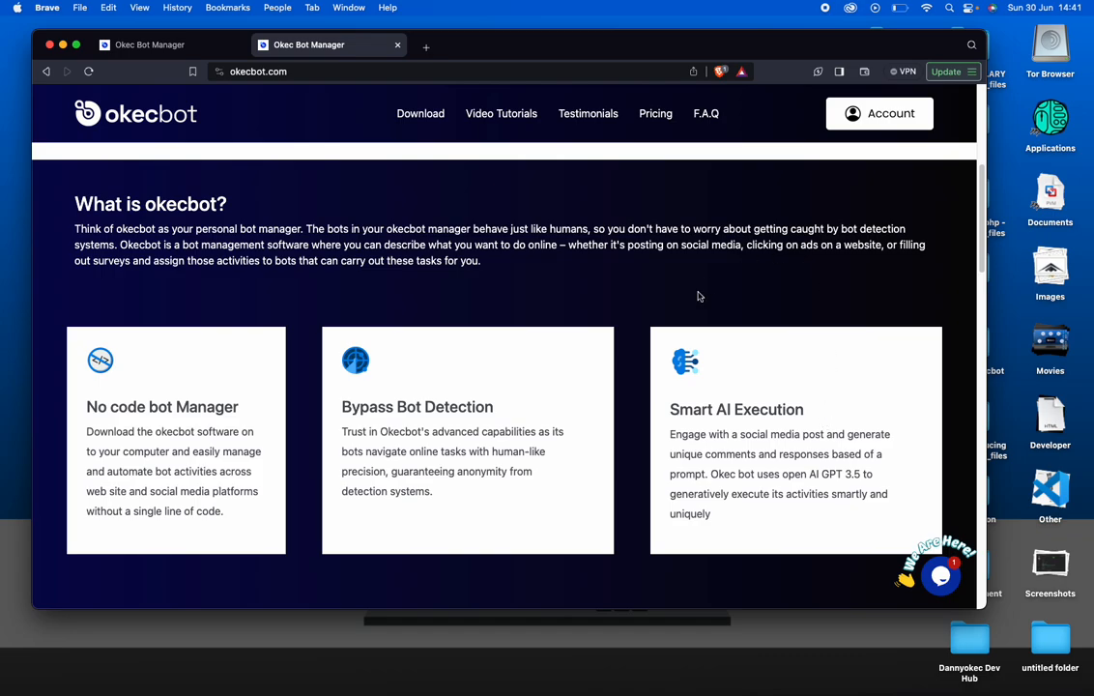
scroll(576, 216, up, 8)
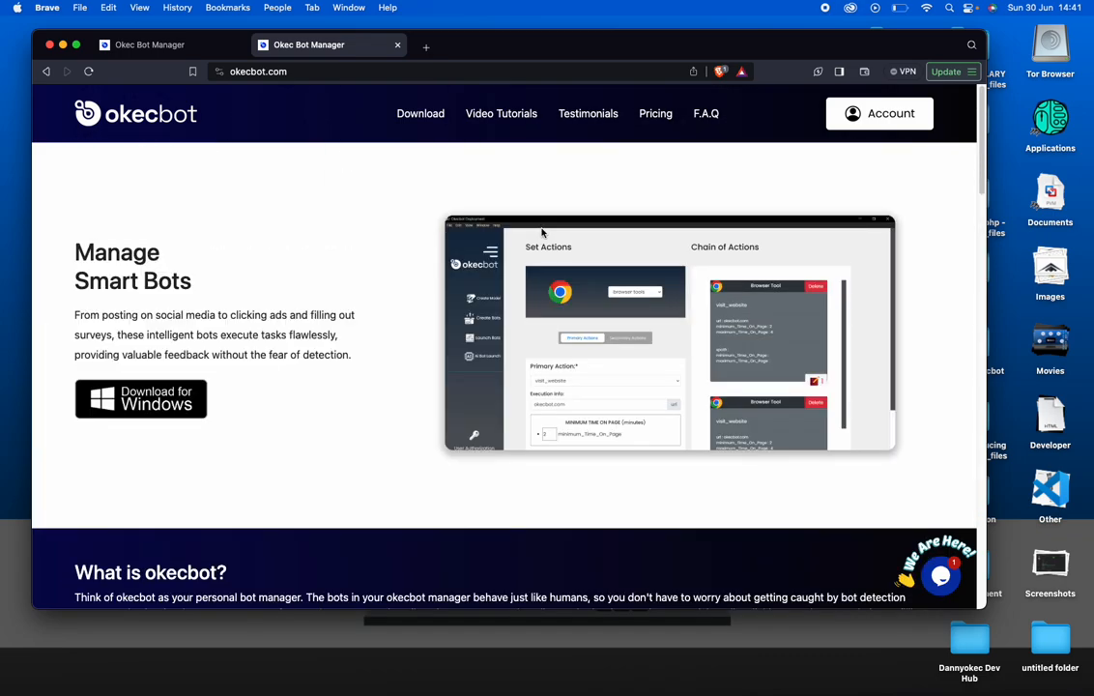
click(422, 113)
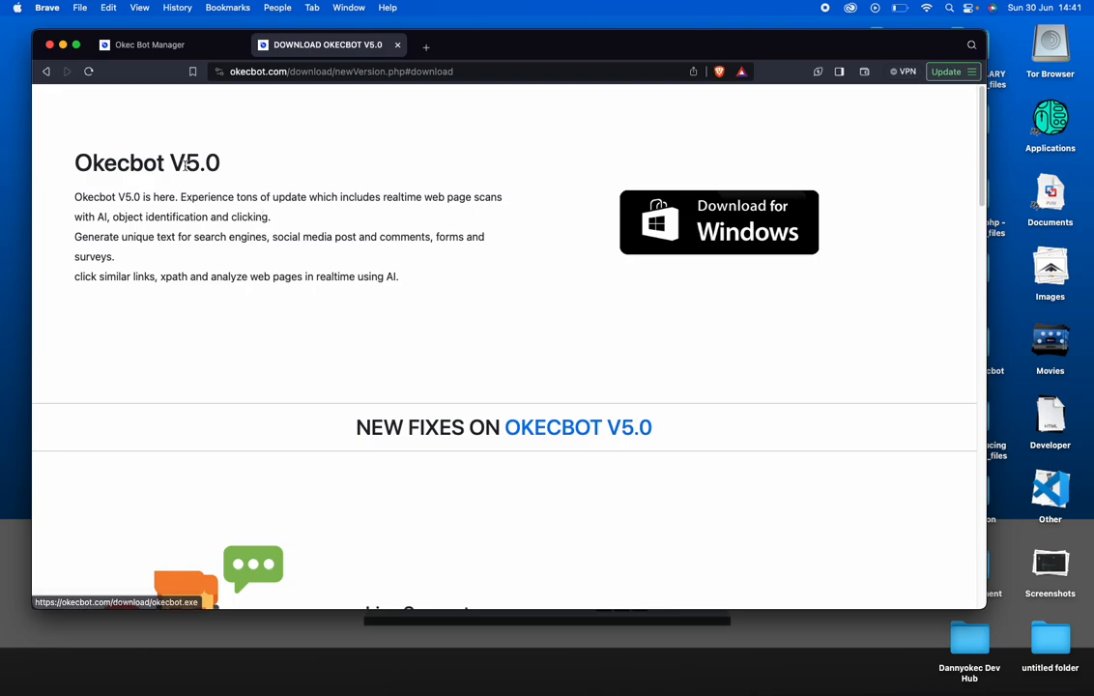
click(45, 73)
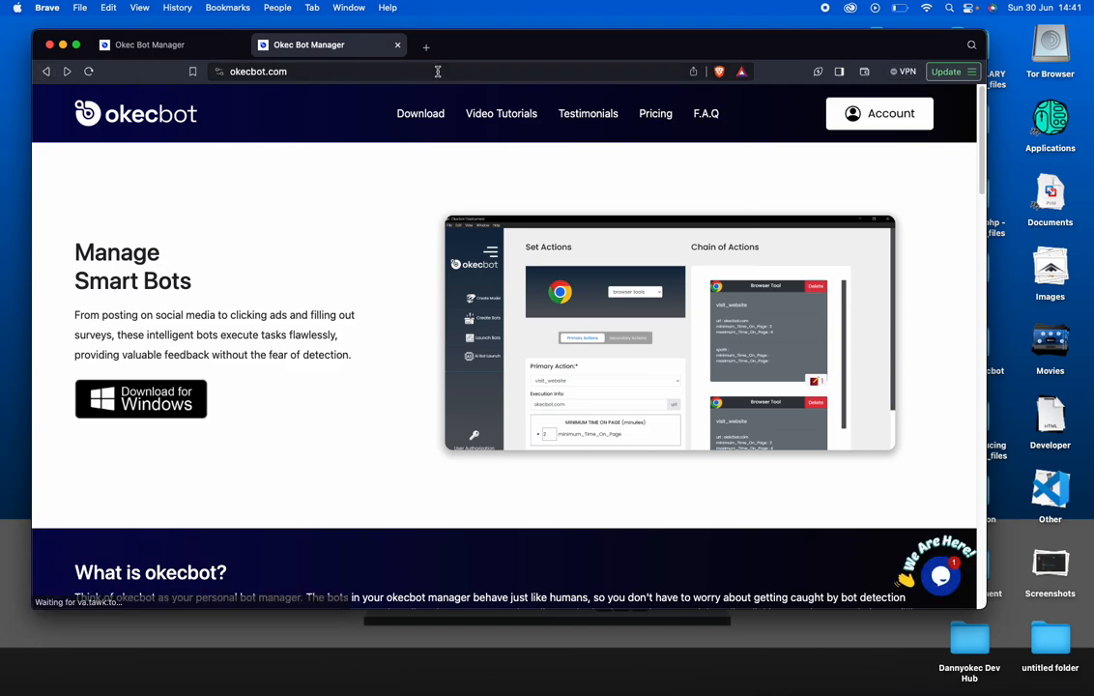
Open the okecbot.com signup form, enter the referral e-mail, then return to the login page
click(919, 120)
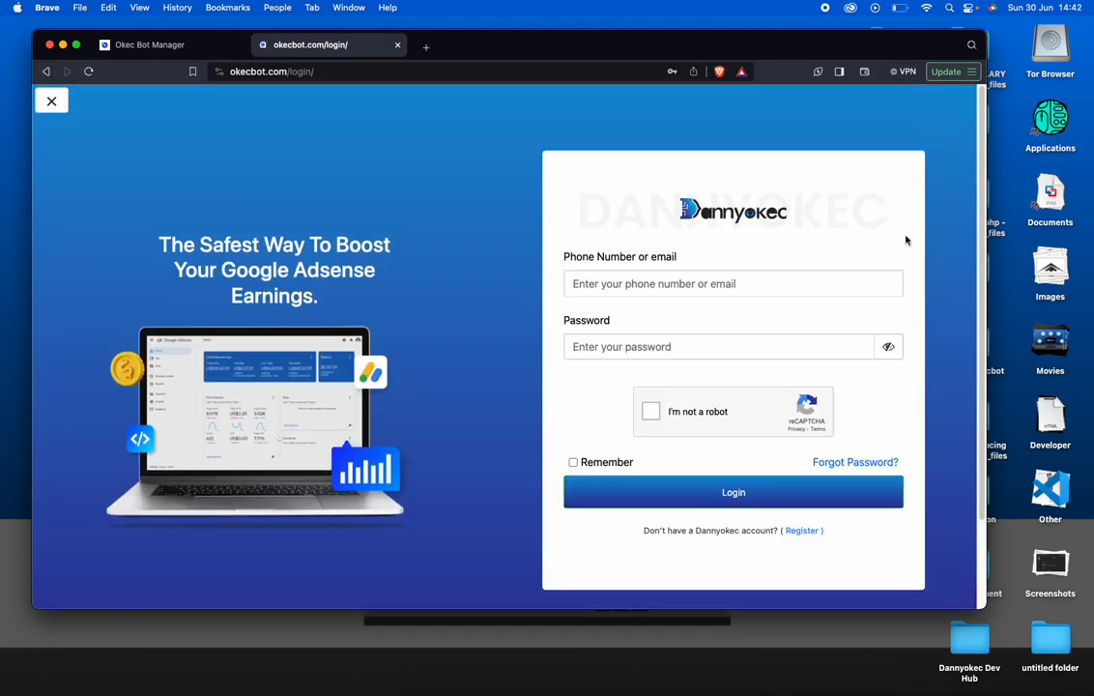
click(803, 531)
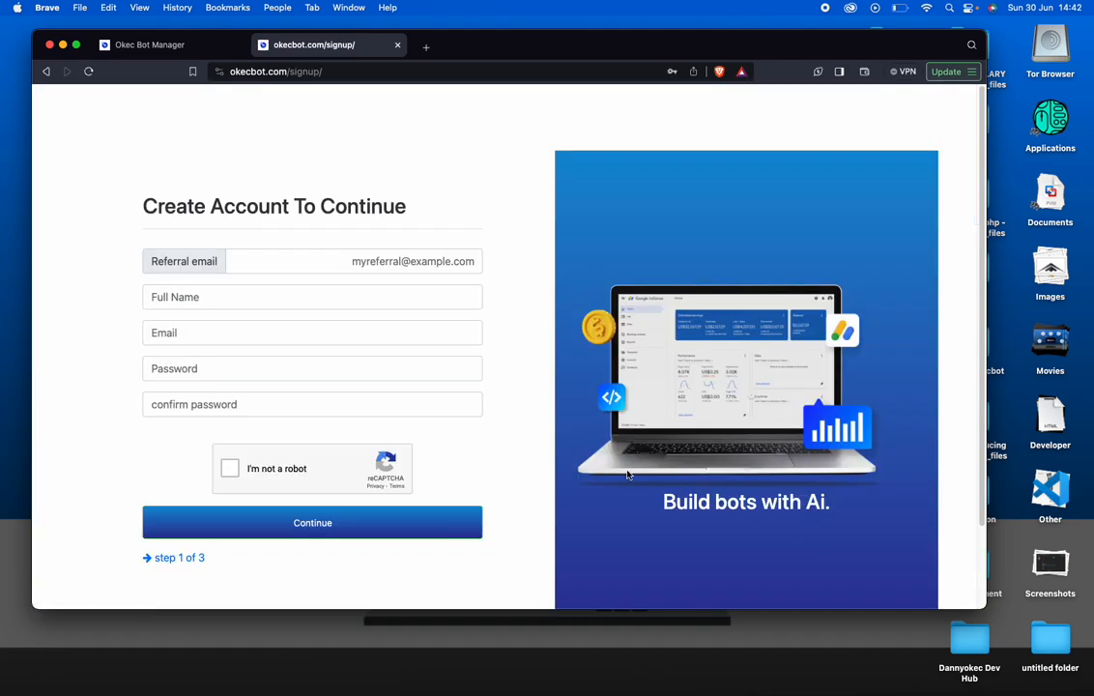
click(364, 261)
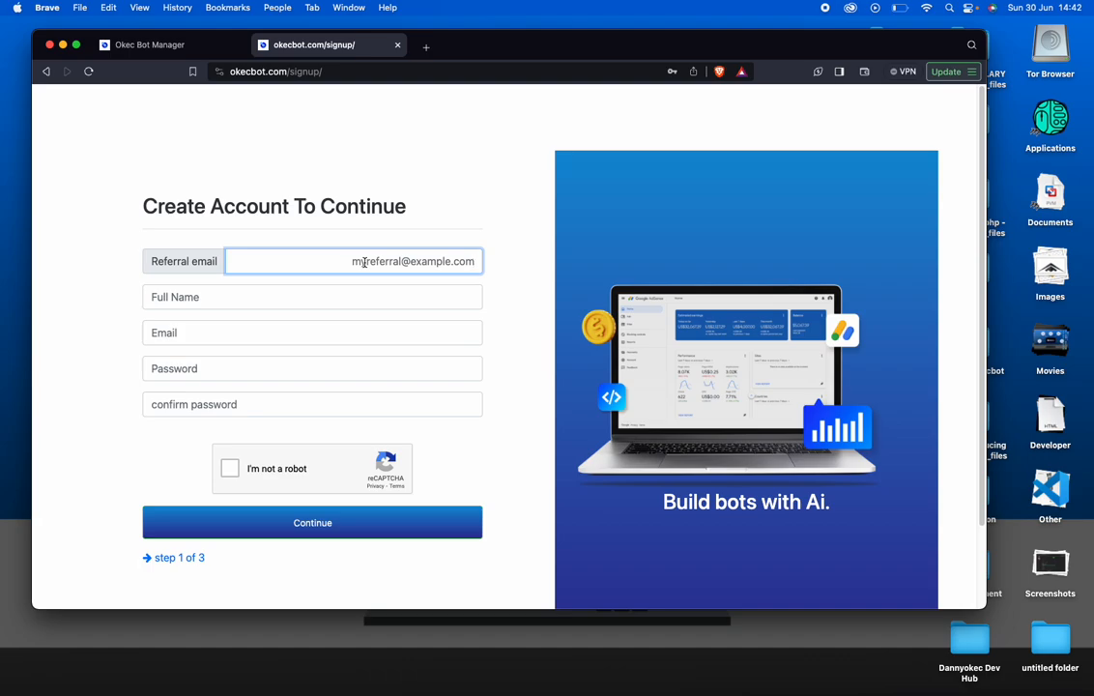
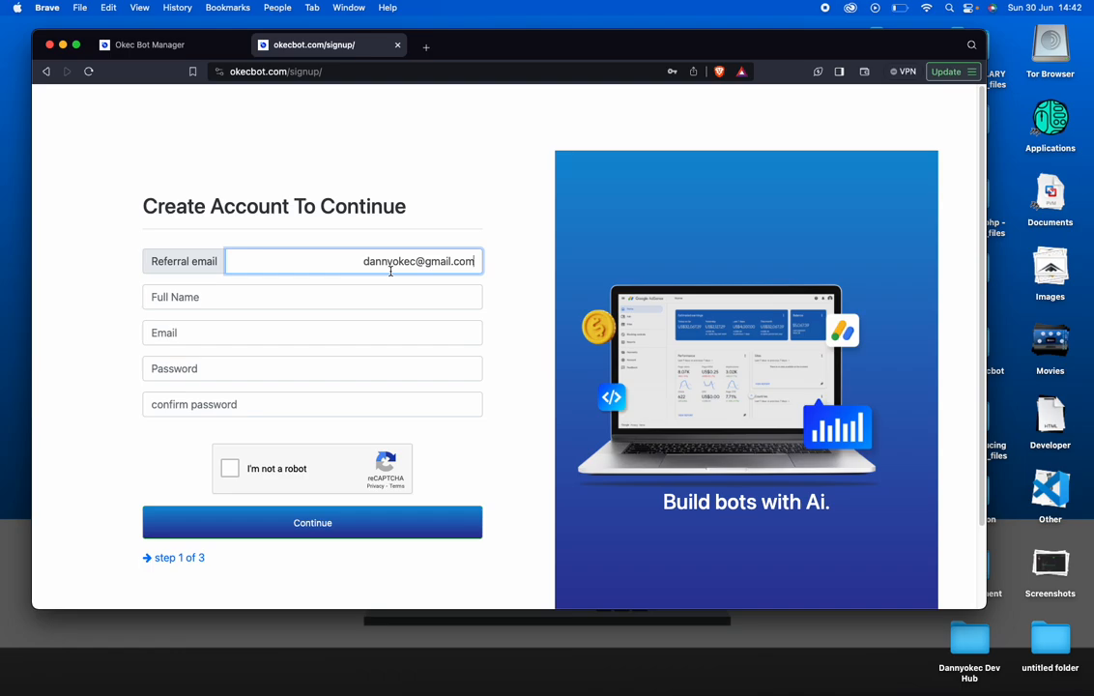
click(334, 296)
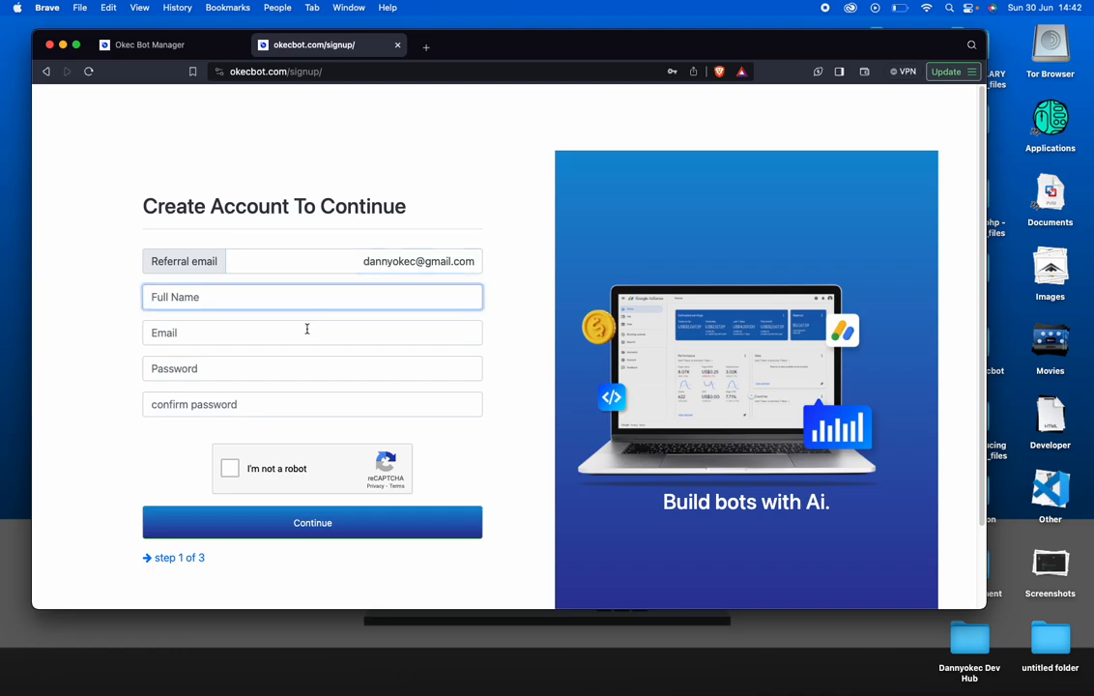
click(45, 72)
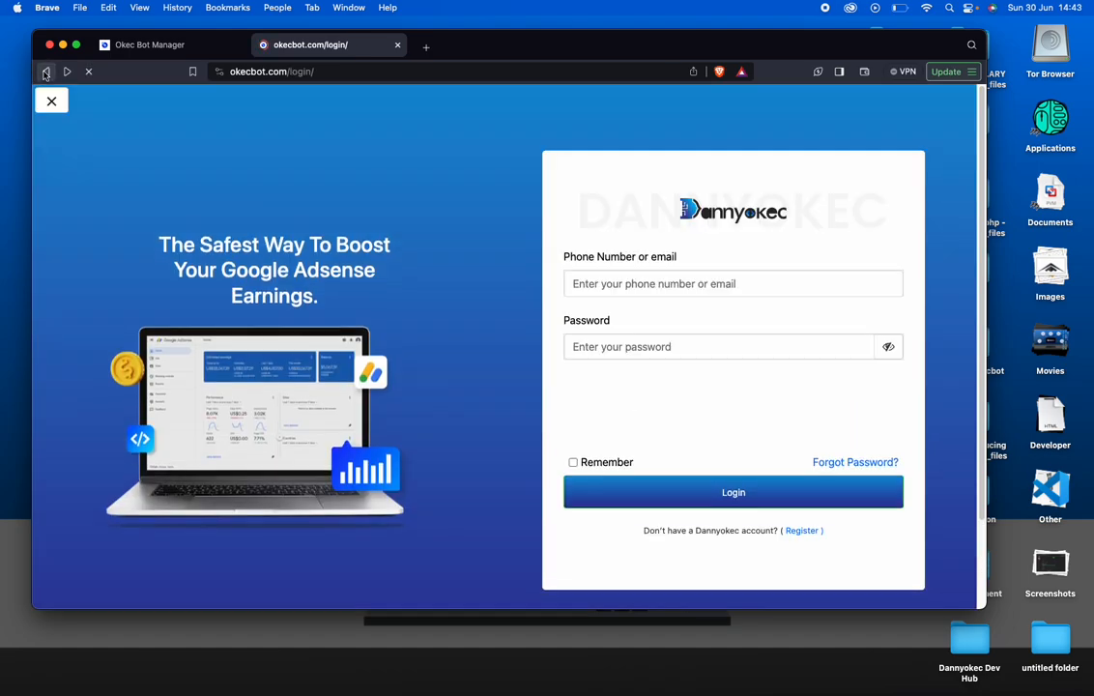
Log in to okecbot.com with the saved e-mail and password after ticking the reCAPTCHA box
click(626, 284)
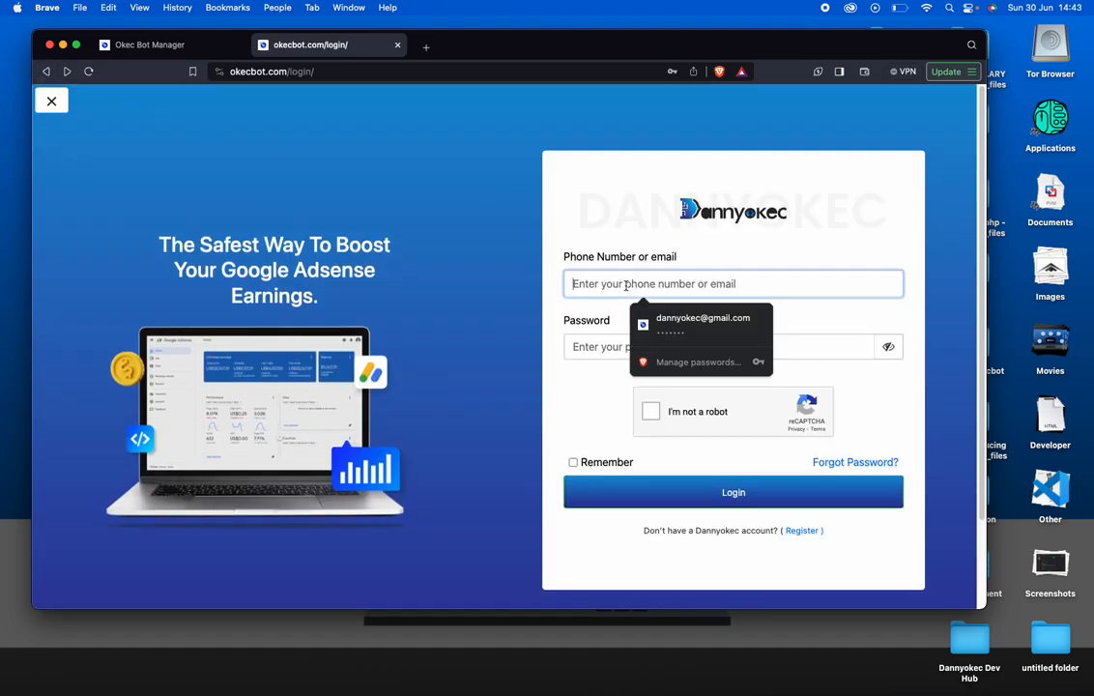
click(642, 319)
click(653, 412)
click(651, 493)
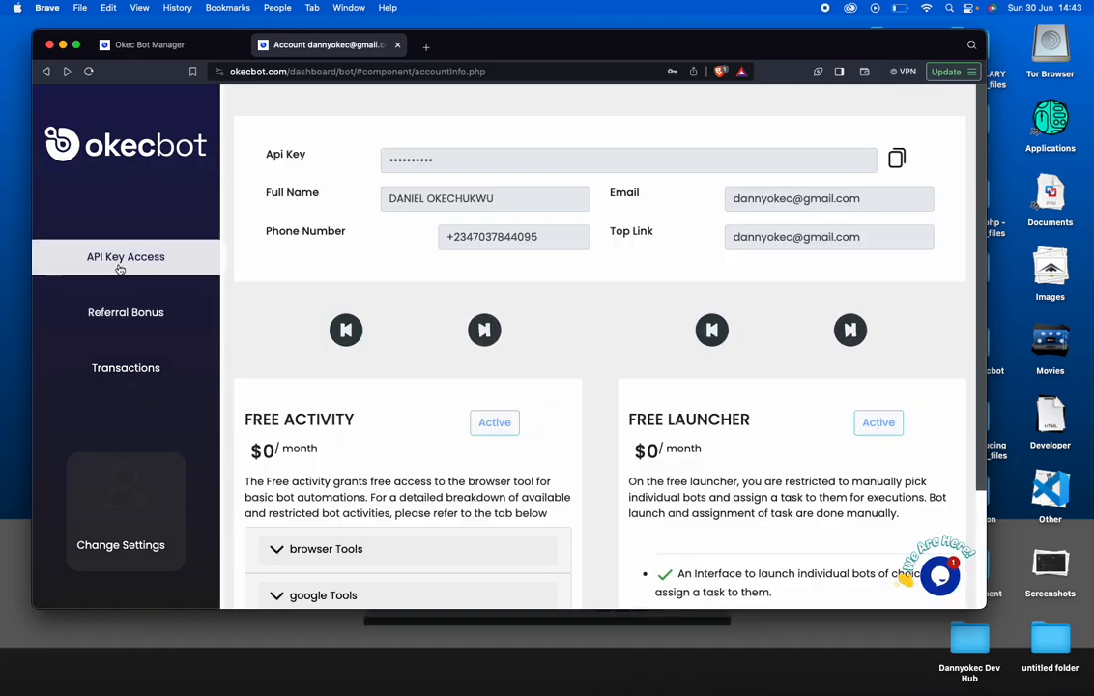
Copy the masked API key from the API access section, then return to the Okecbot app
click(120, 269)
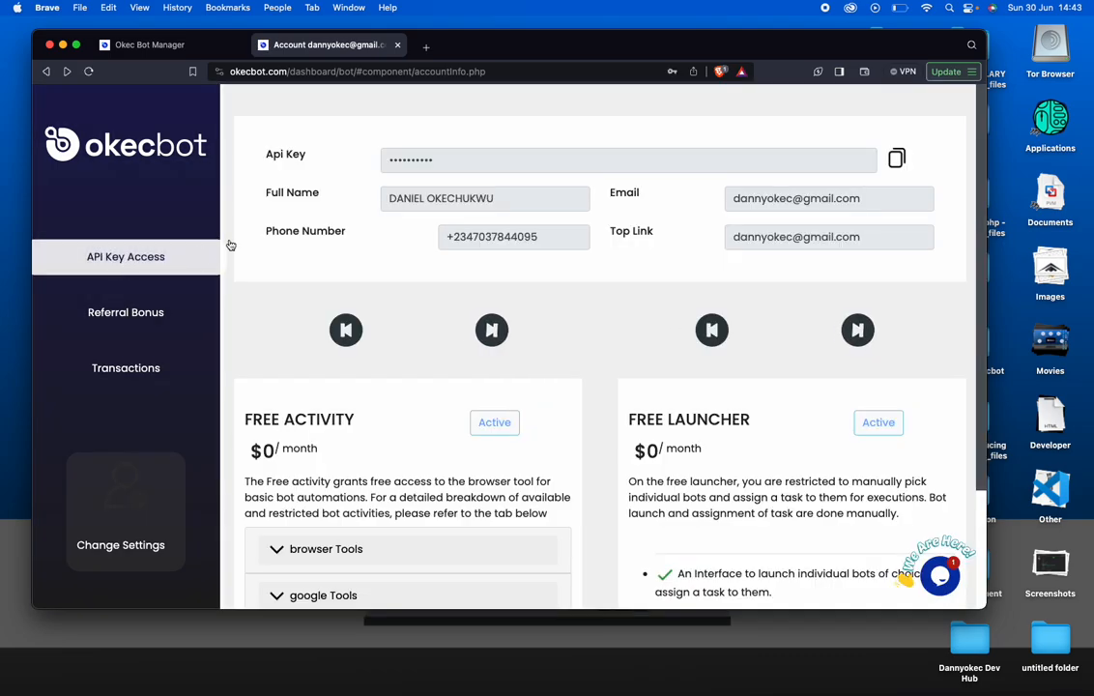
drag(385, 160, 432, 161)
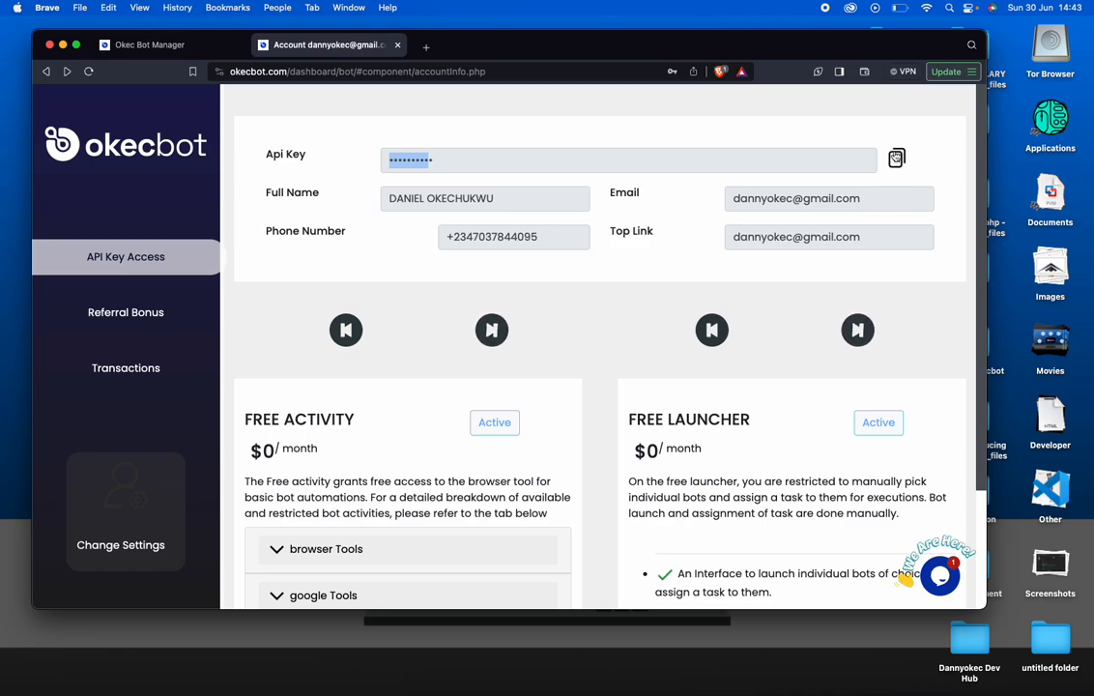
click(896, 159)
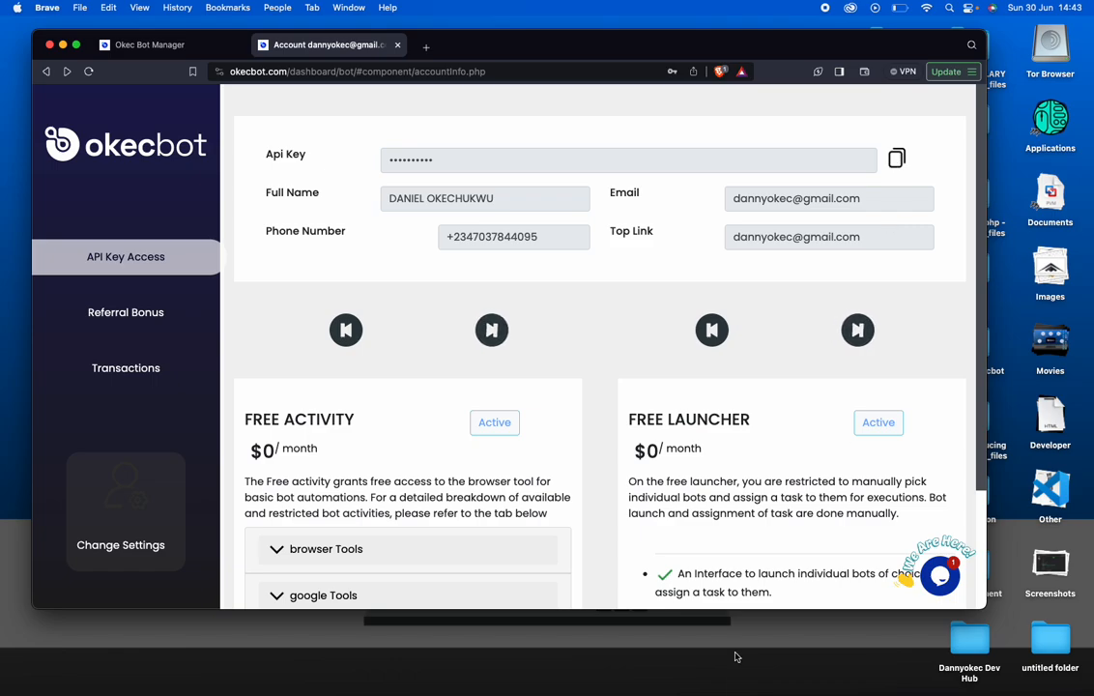
mouse_move(730, 691)
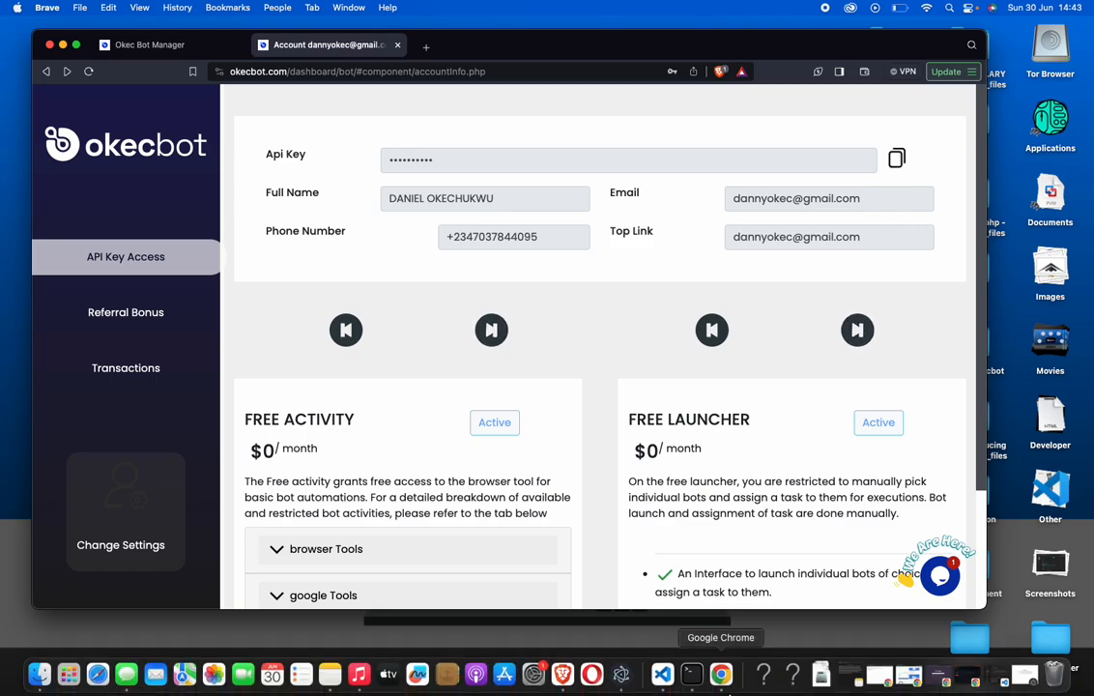
click(621, 674)
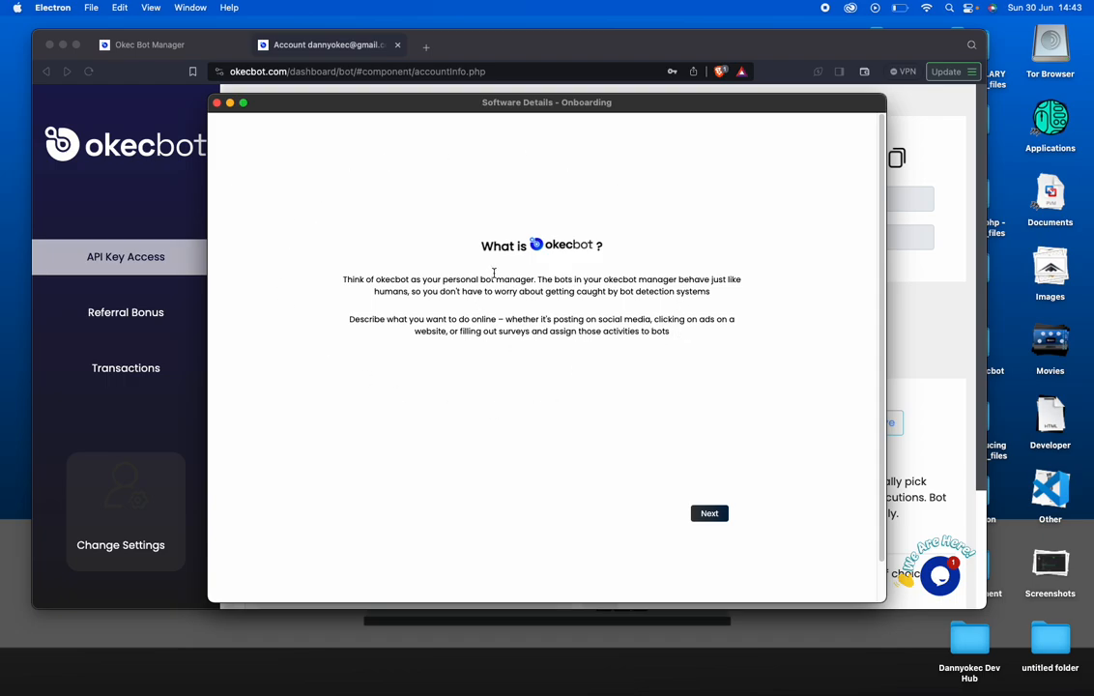
Finish onboarding, paste the copied API key into the engine setup field, and authenticate it
click(710, 514)
click(710, 514)
click(567, 325)
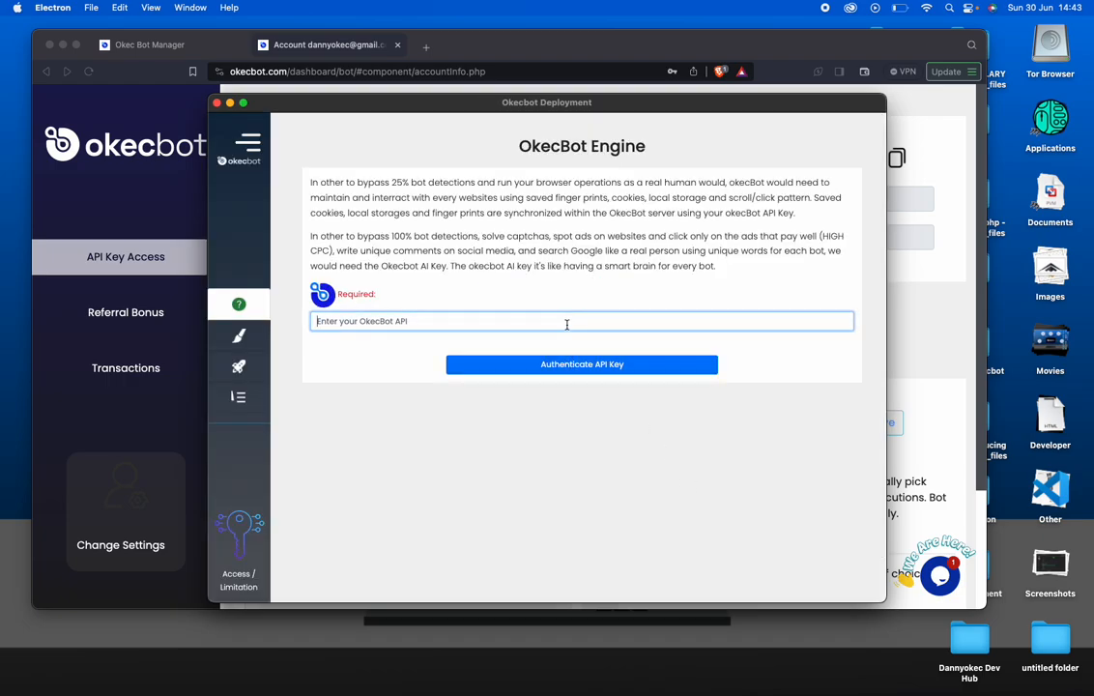
key(super+v)
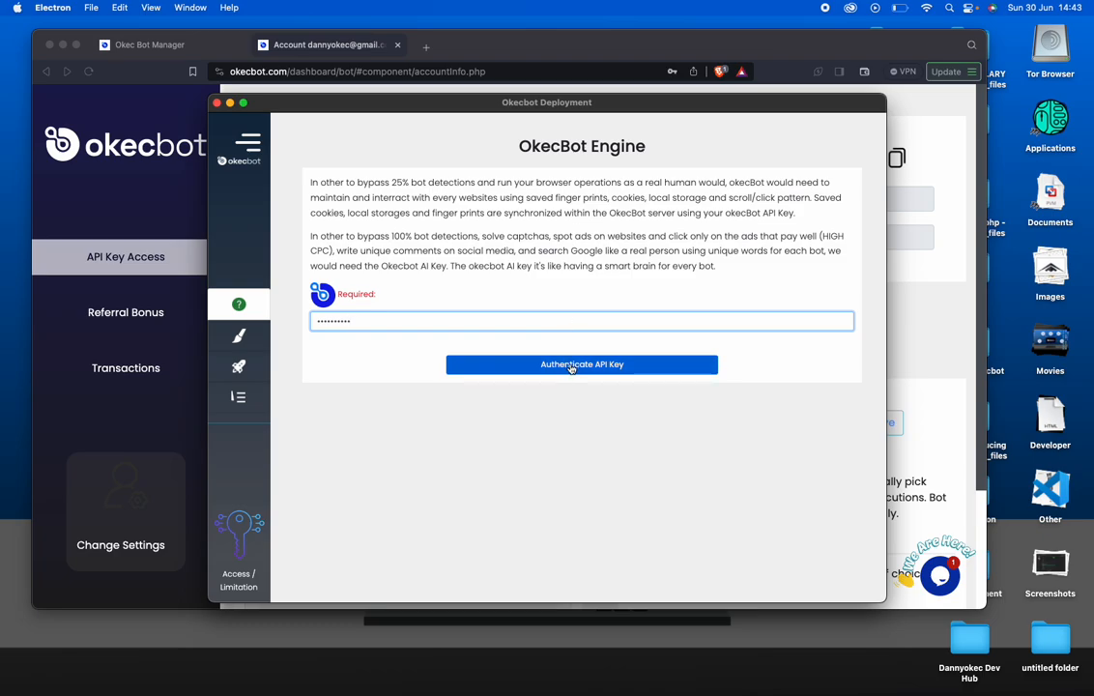
click(570, 364)
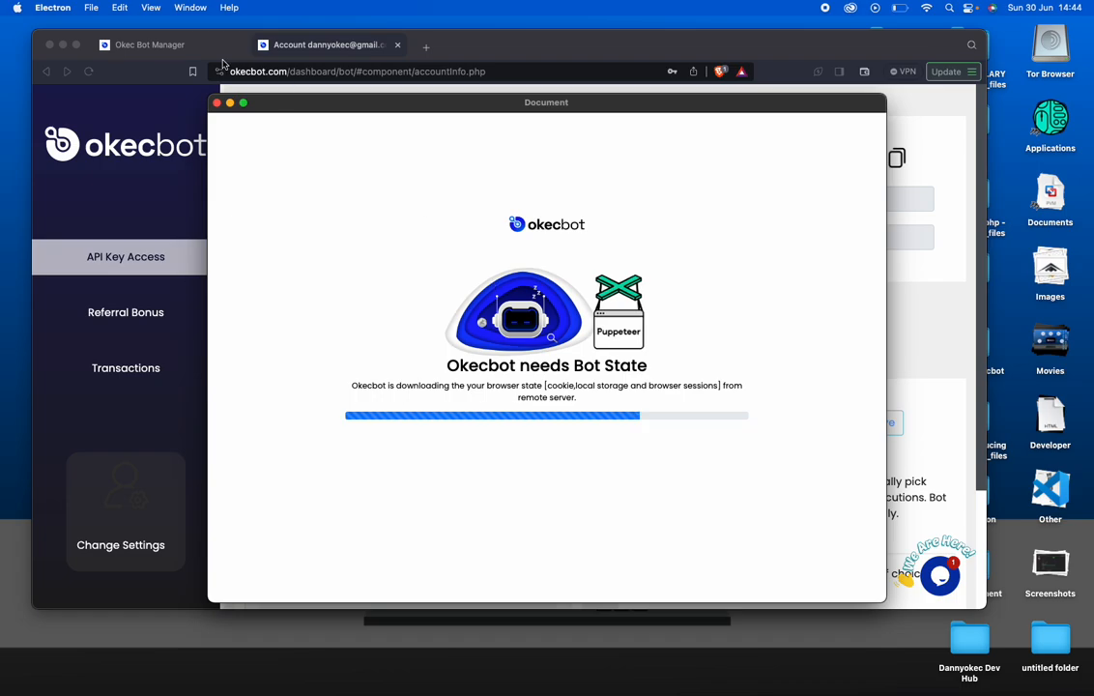
Bring the Brave okecbot.com window in front of the Okecbot bot-state download dialog
click(179, 46)
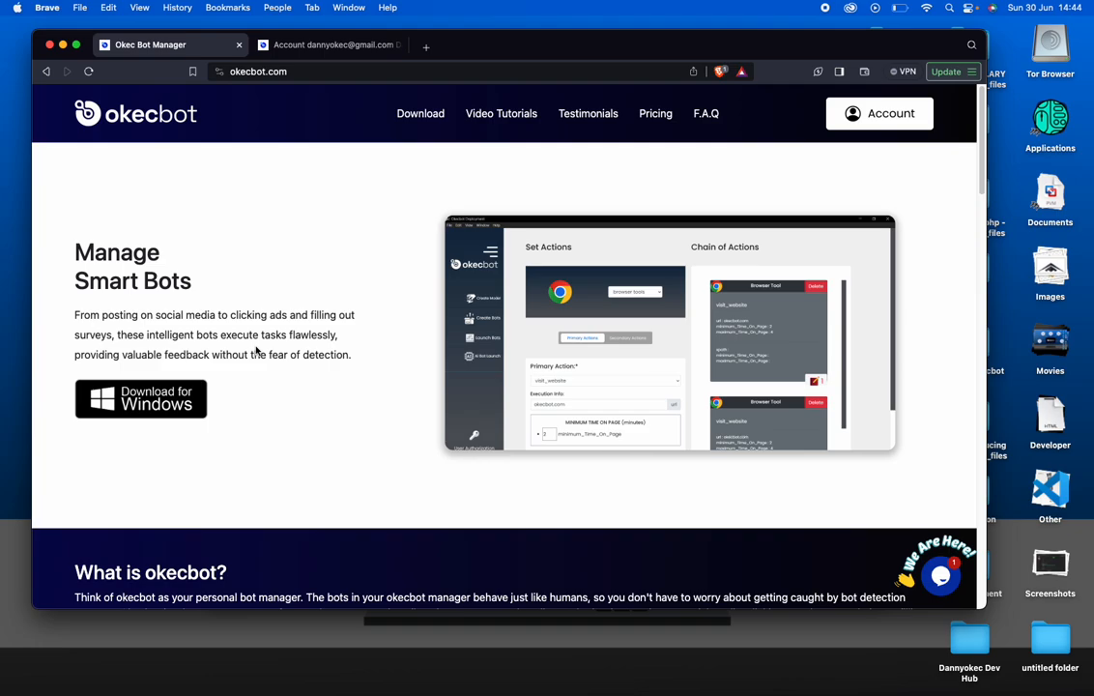
Load google.com in a new Brave tab
click(422, 48)
text(google)
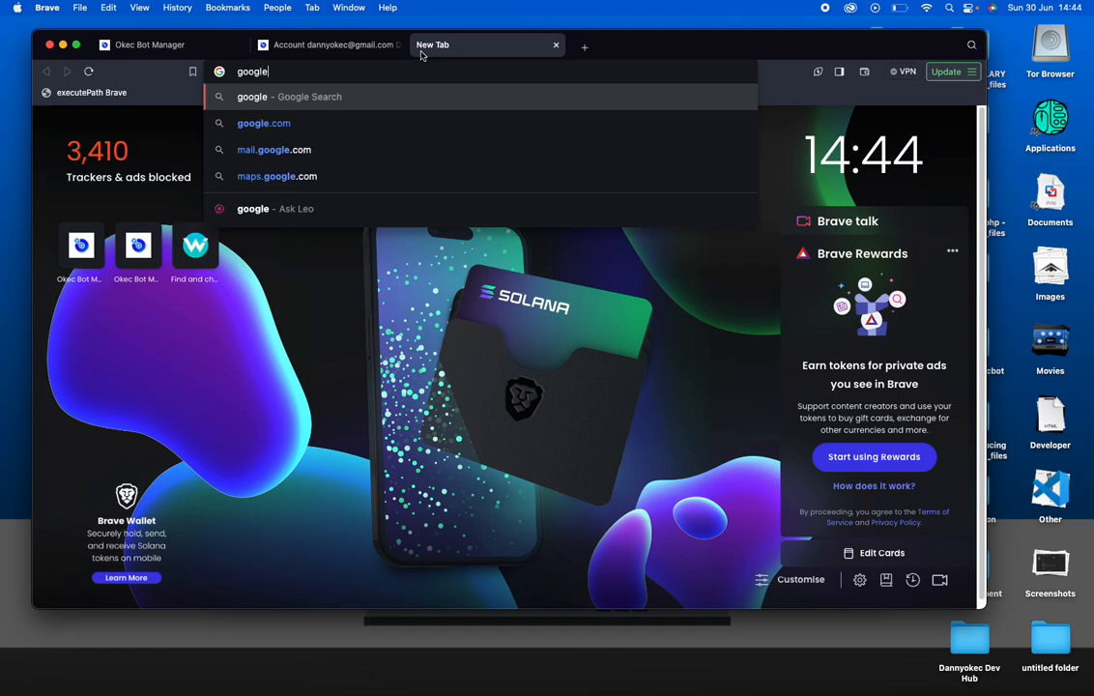
text(.com)
key(Return)
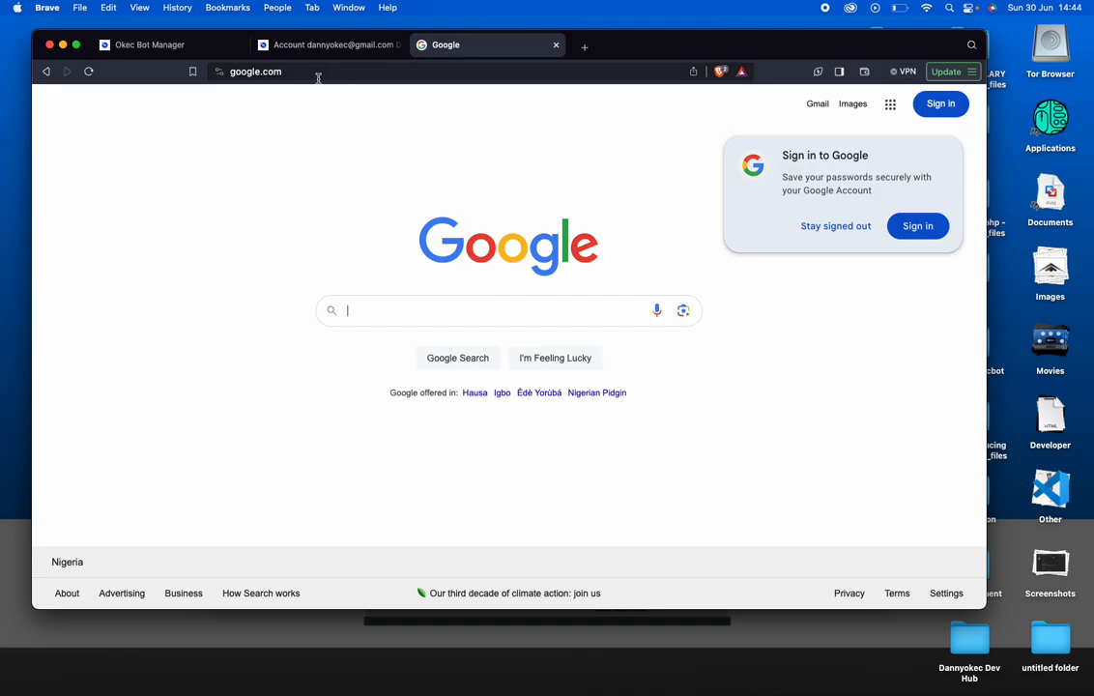
click(384, 315)
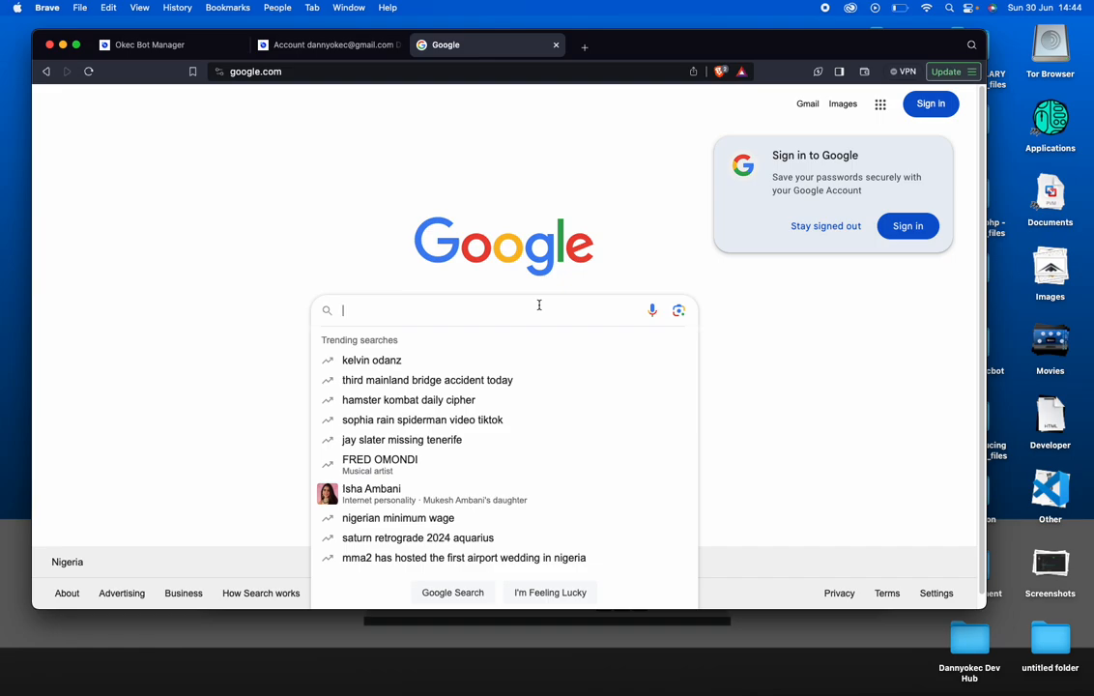
text(vit)
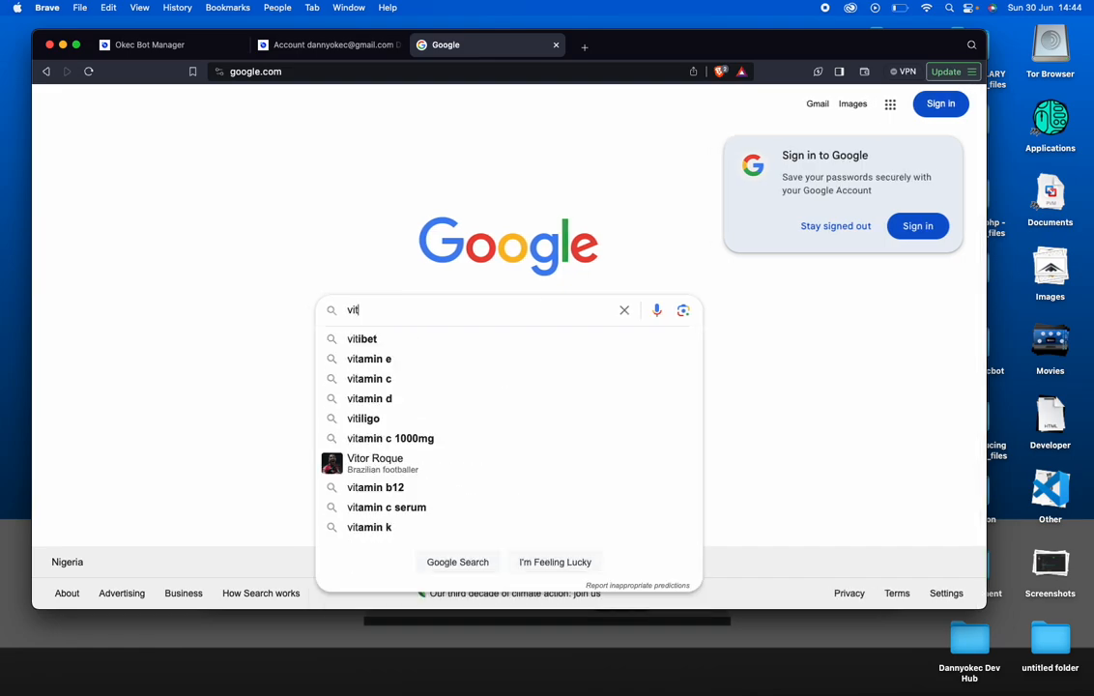
key(BackSpace)
text(rtual f)
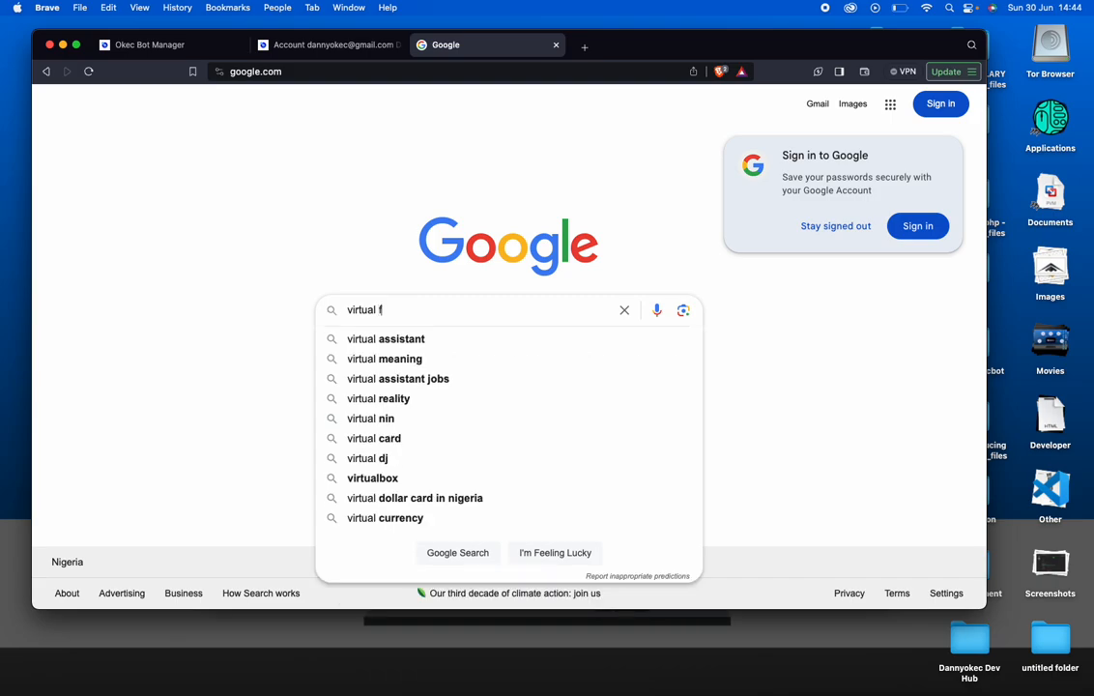
text(ootball pre)
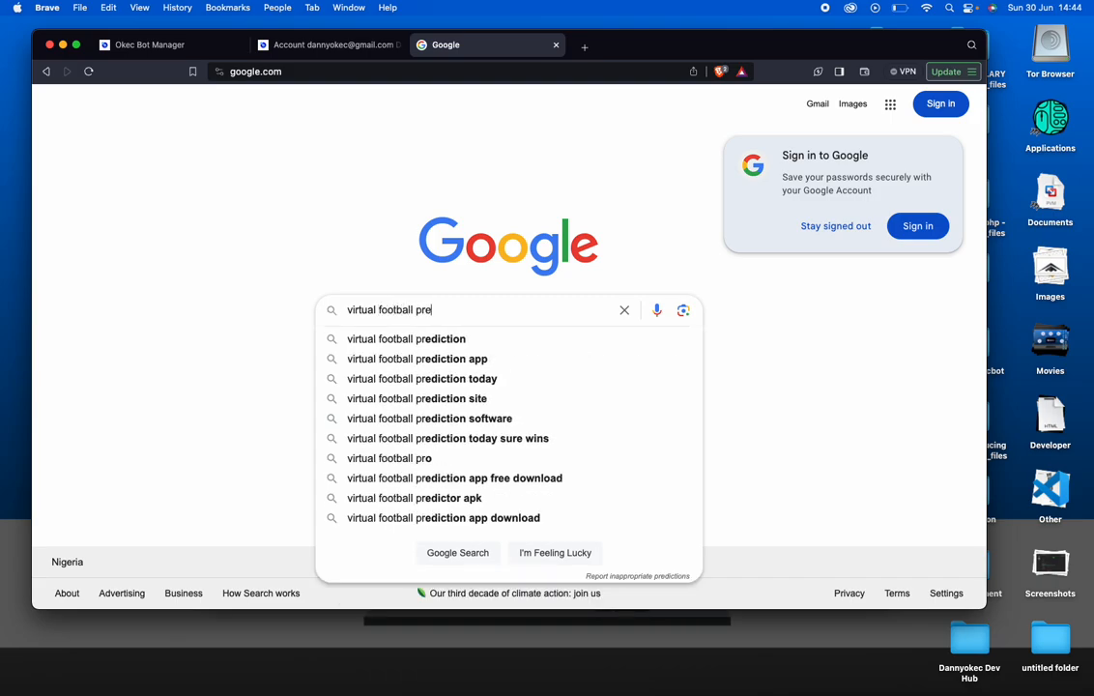
text(diction )
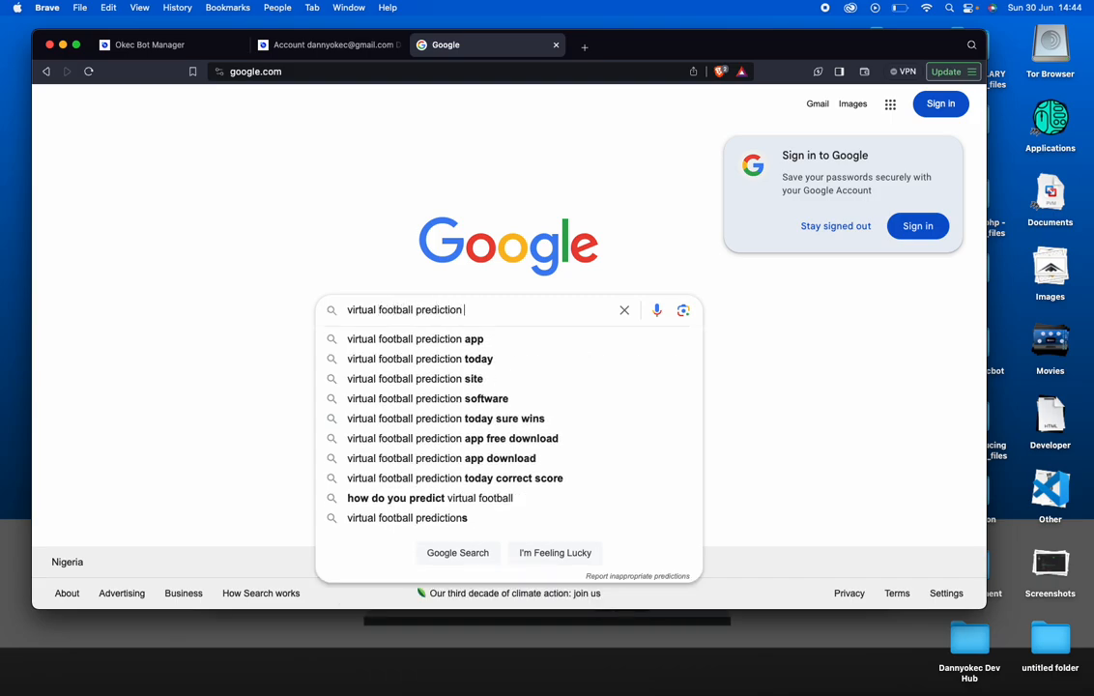
text(software)
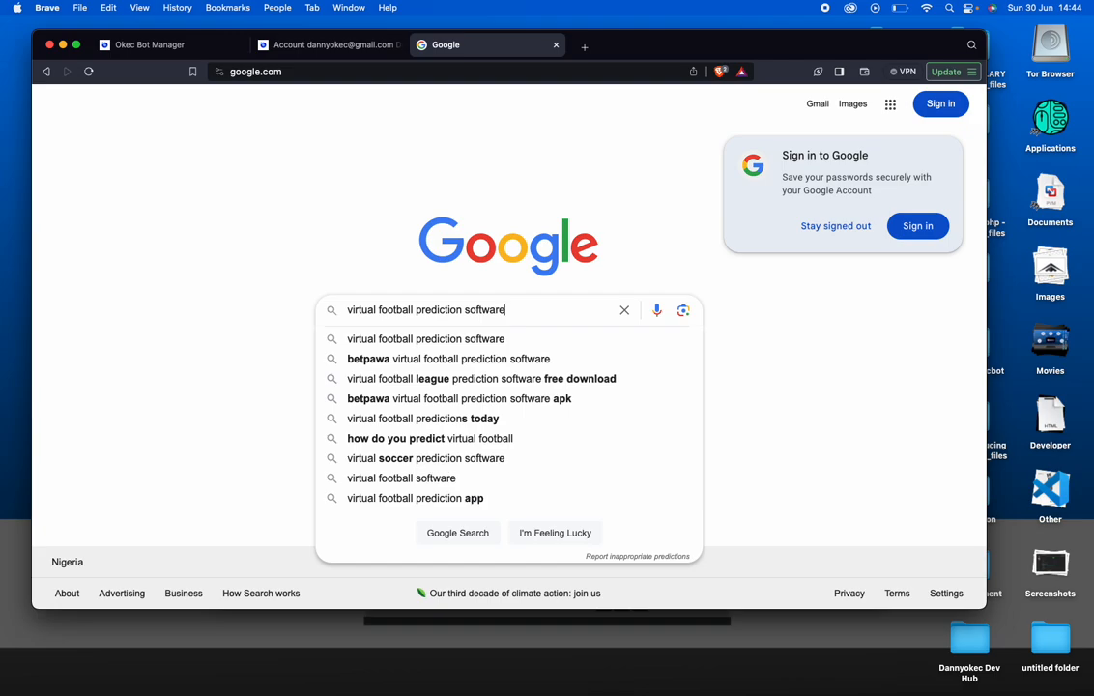
key(Return)
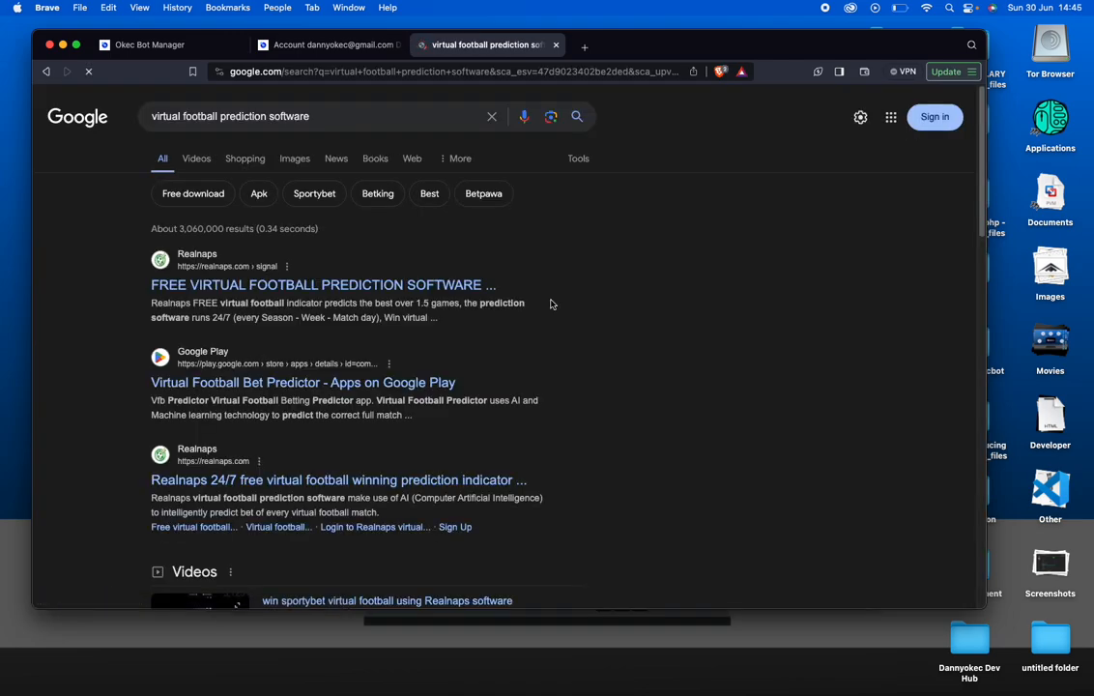
click(411, 71)
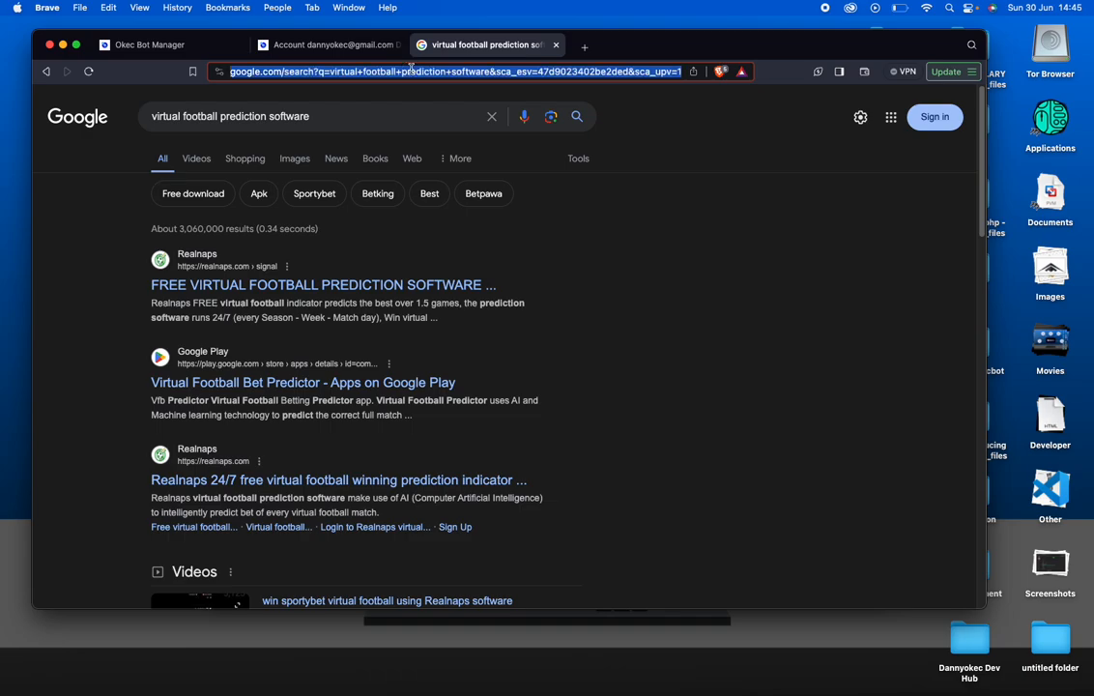
text(google)
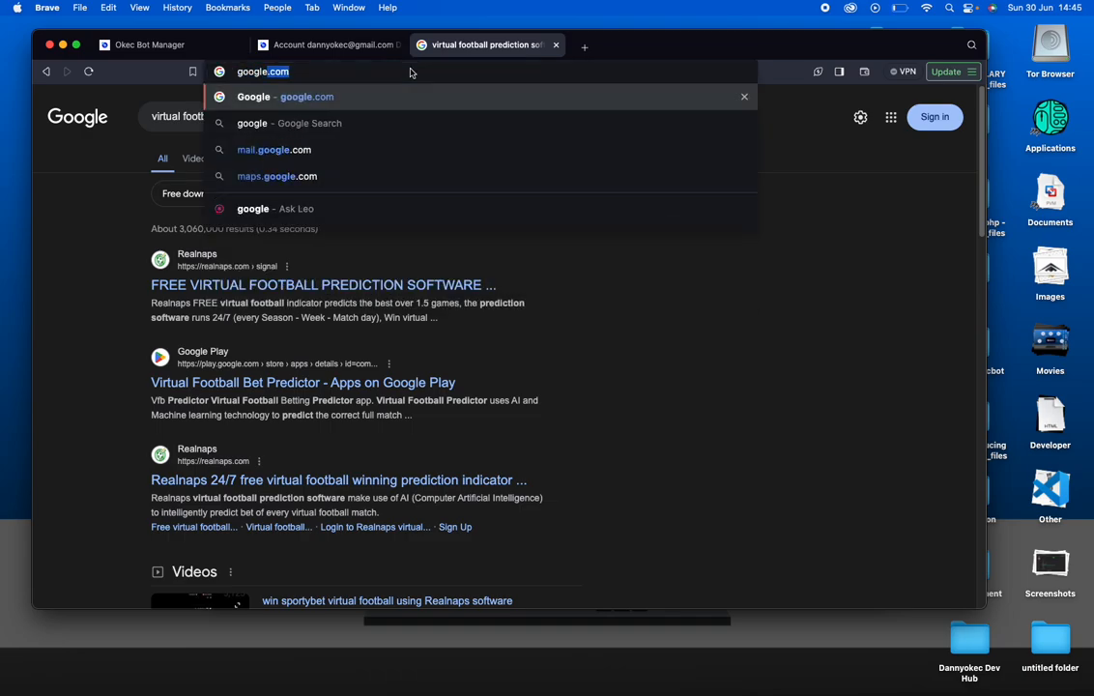
key(Return)
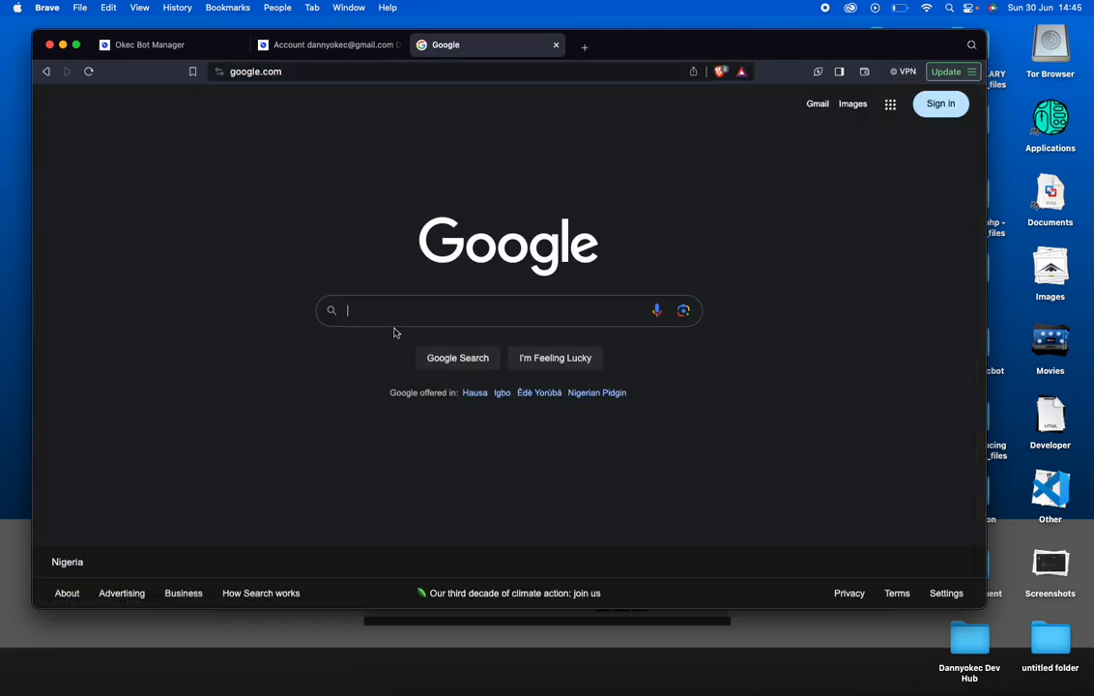
Search Google for 'virtual football prediction software' via the suggestion offered after typing 'virt'
click(399, 310)
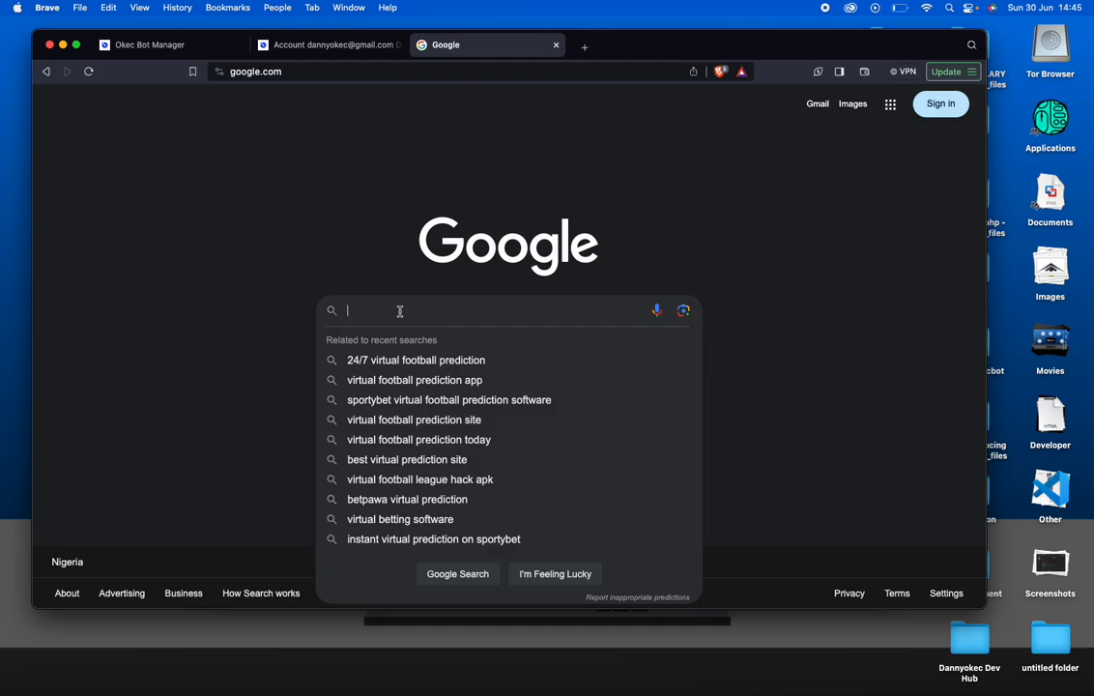
text(virt)
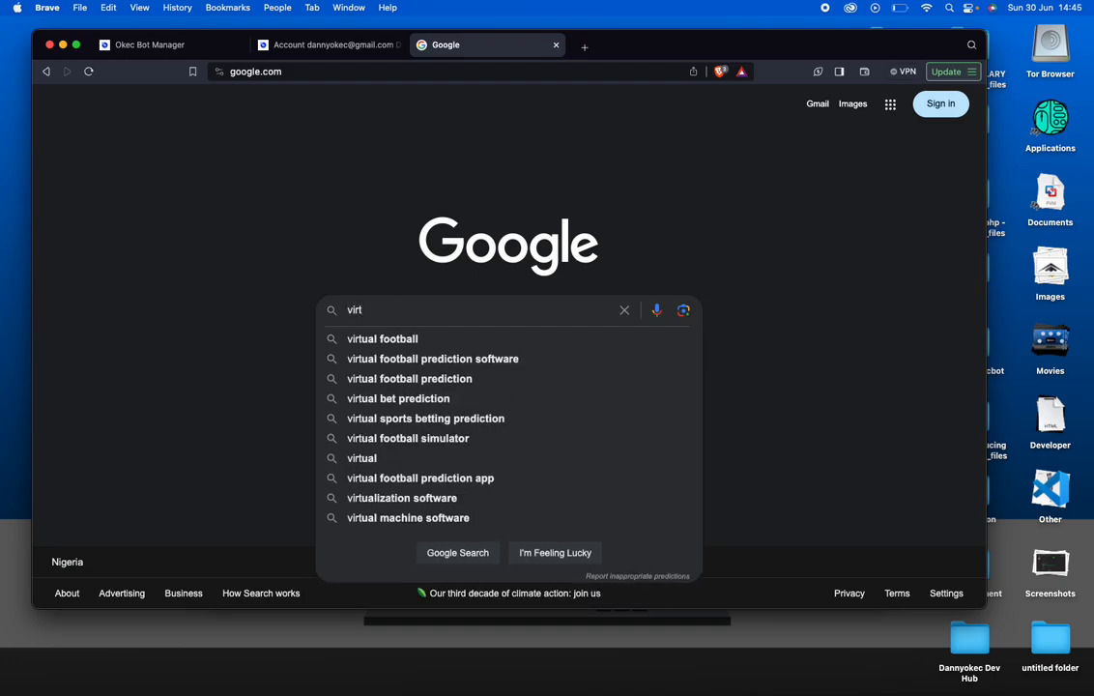
click(443, 358)
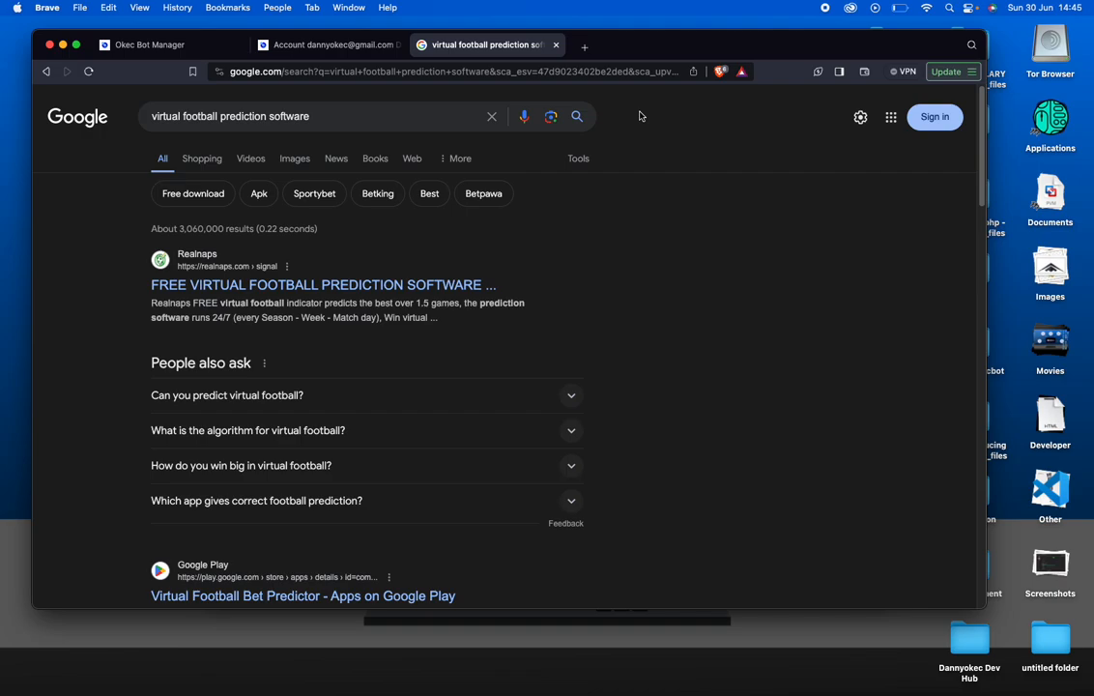
Scroll through the virtual football prediction software results and back up to the Realnaps listing
scroll(639, 116, down, 15)
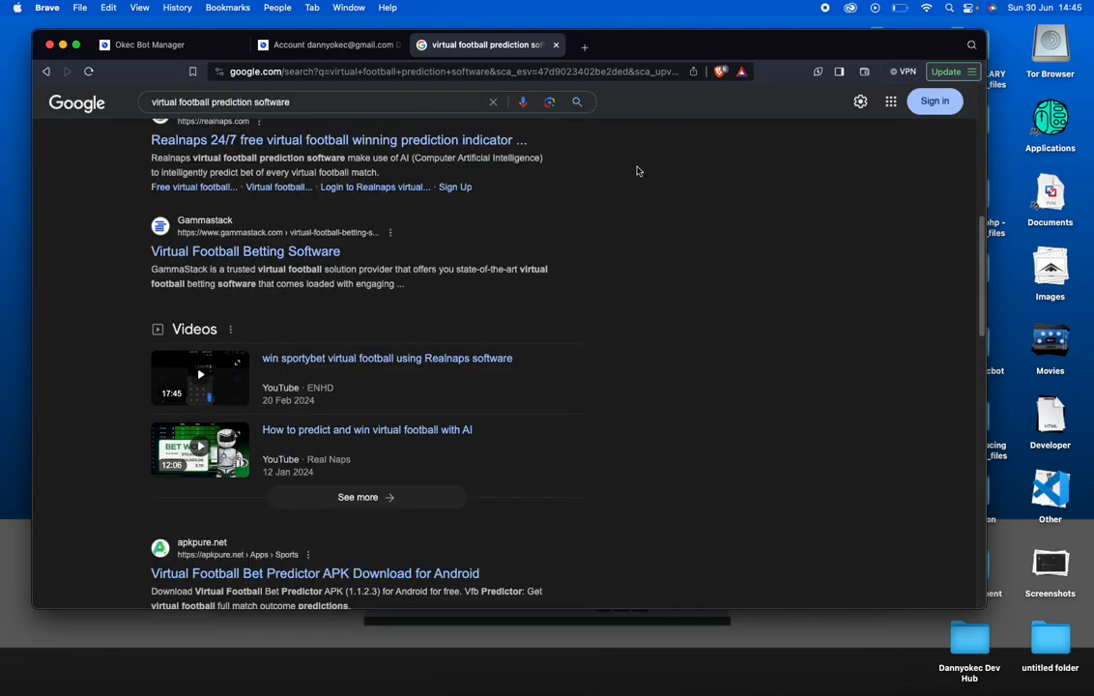
scroll(586, 356, down, 3)
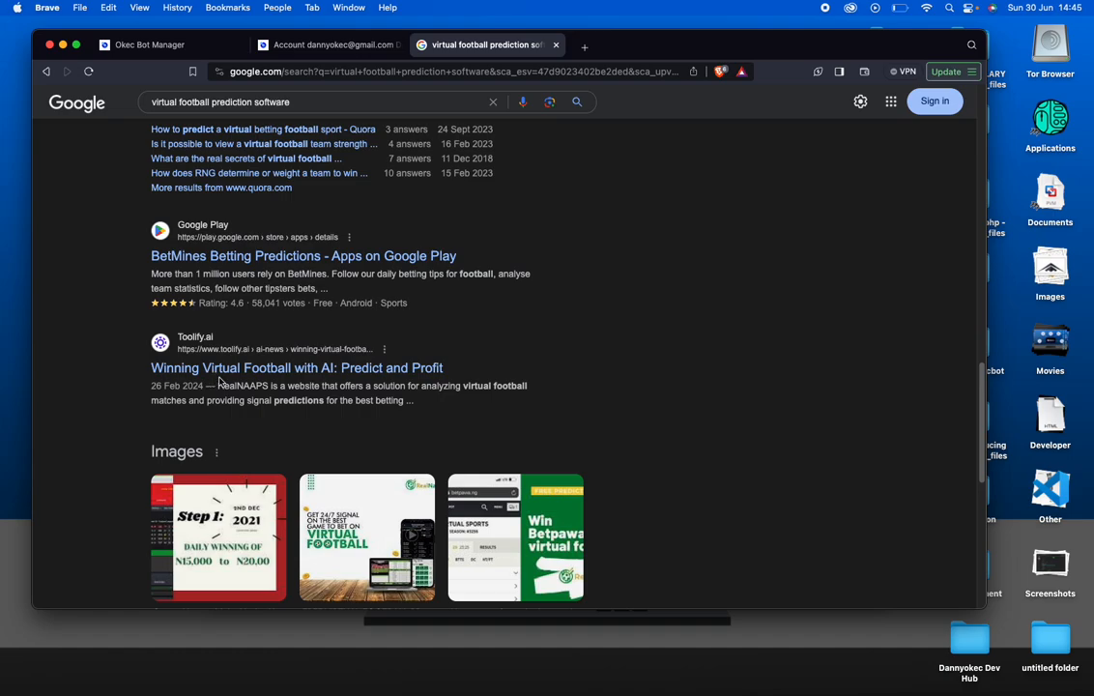
scroll(221, 379, up, 18)
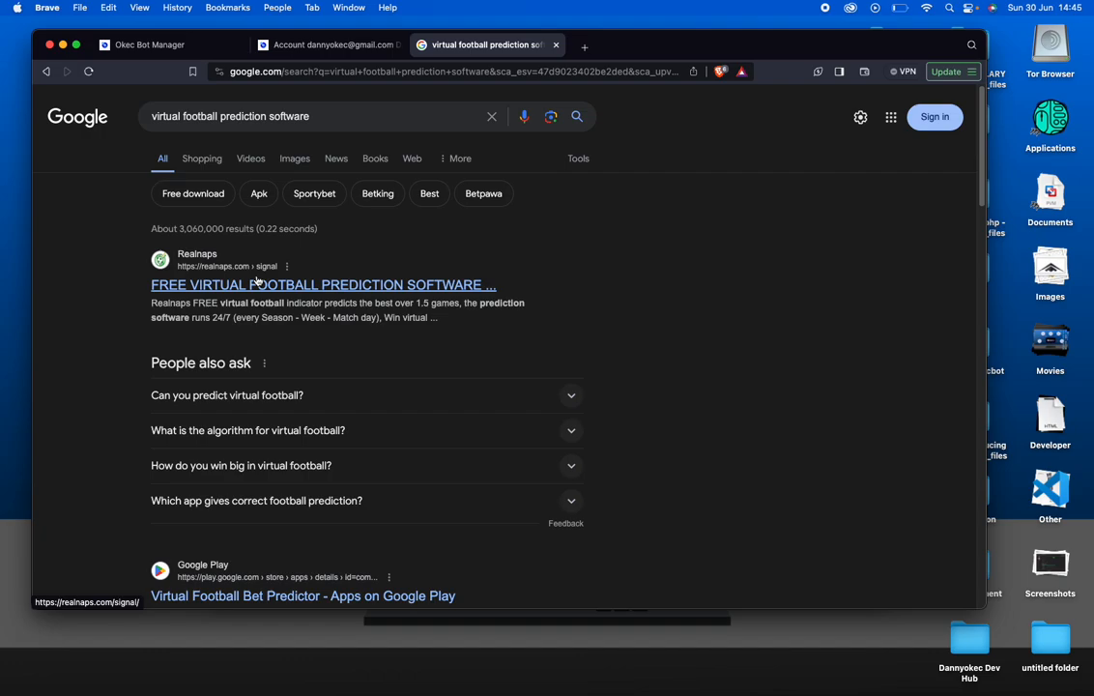
scroll(256, 280, down, 20)
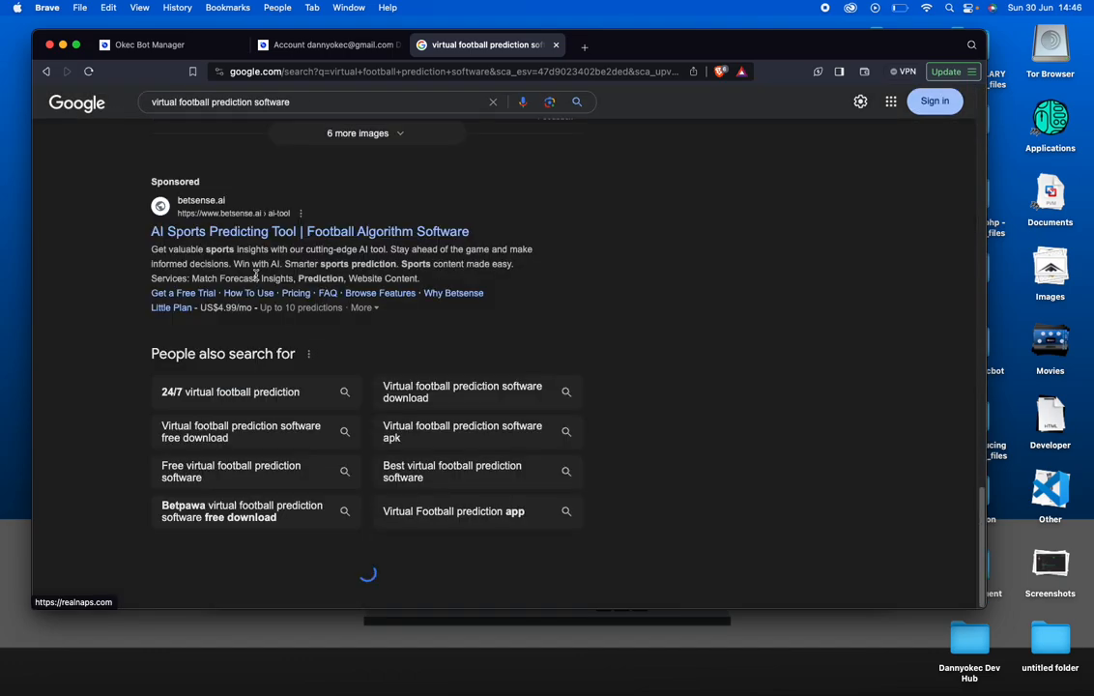
scroll(254, 276, down, 10)
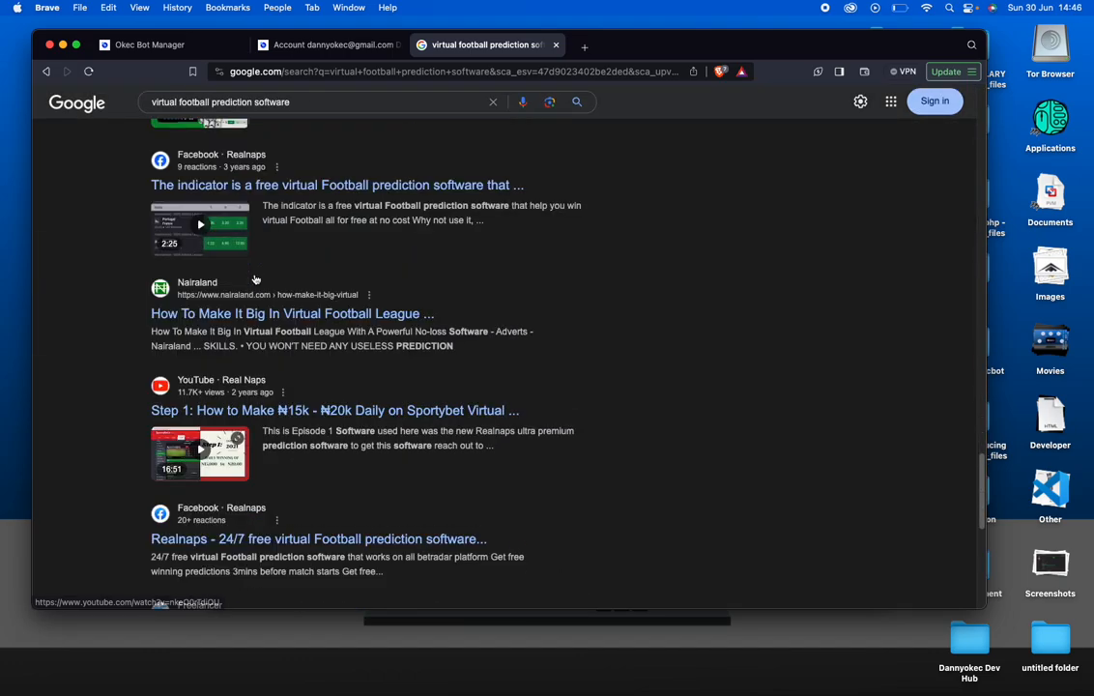
scroll(254, 279, down, 3)
scroll(256, 281, up, 15)
scroll(256, 280, up, 10)
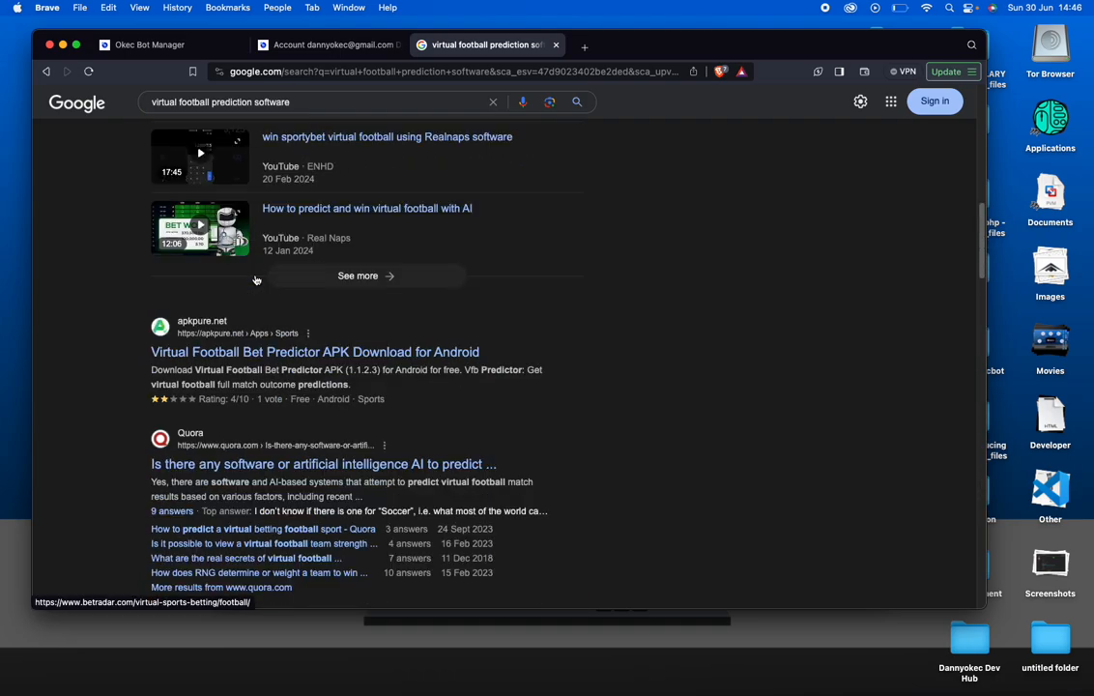
scroll(255, 279, up, 5)
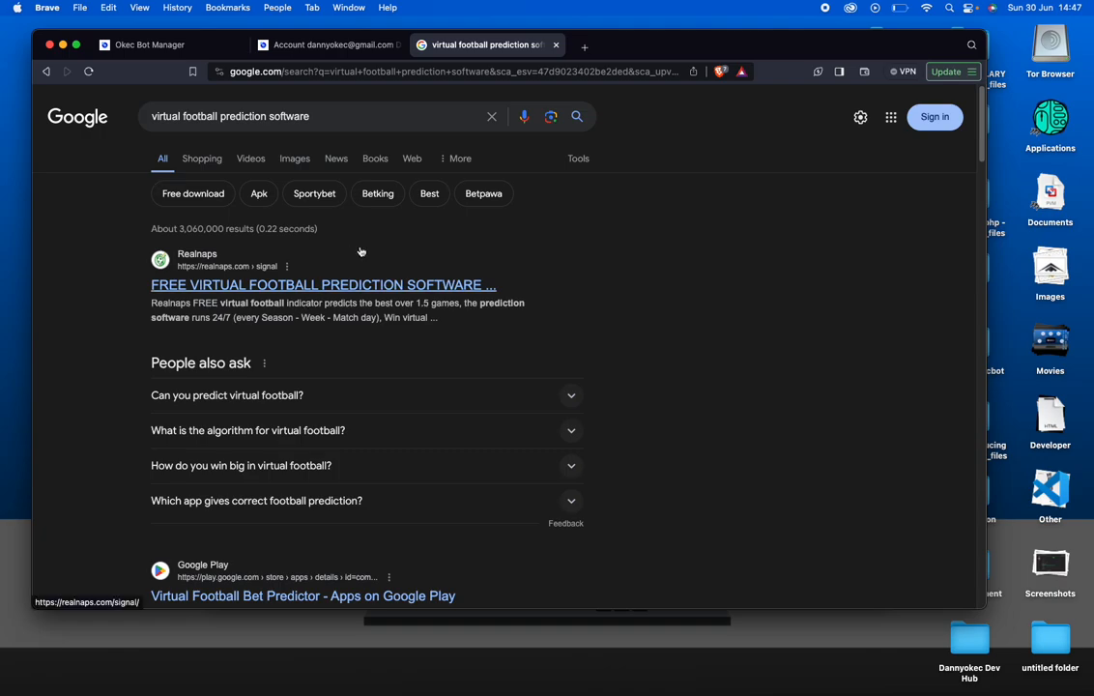
Close the virtual football search results tab and bring the Okecbot Deployment window forward
click(556, 44)
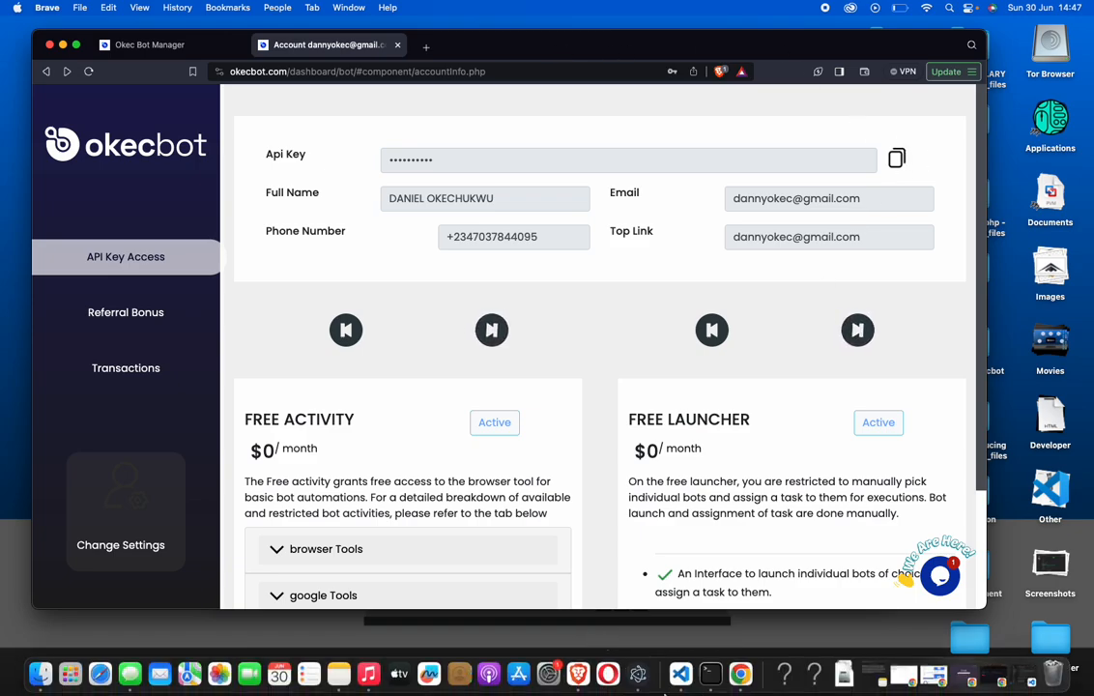
click(638, 687)
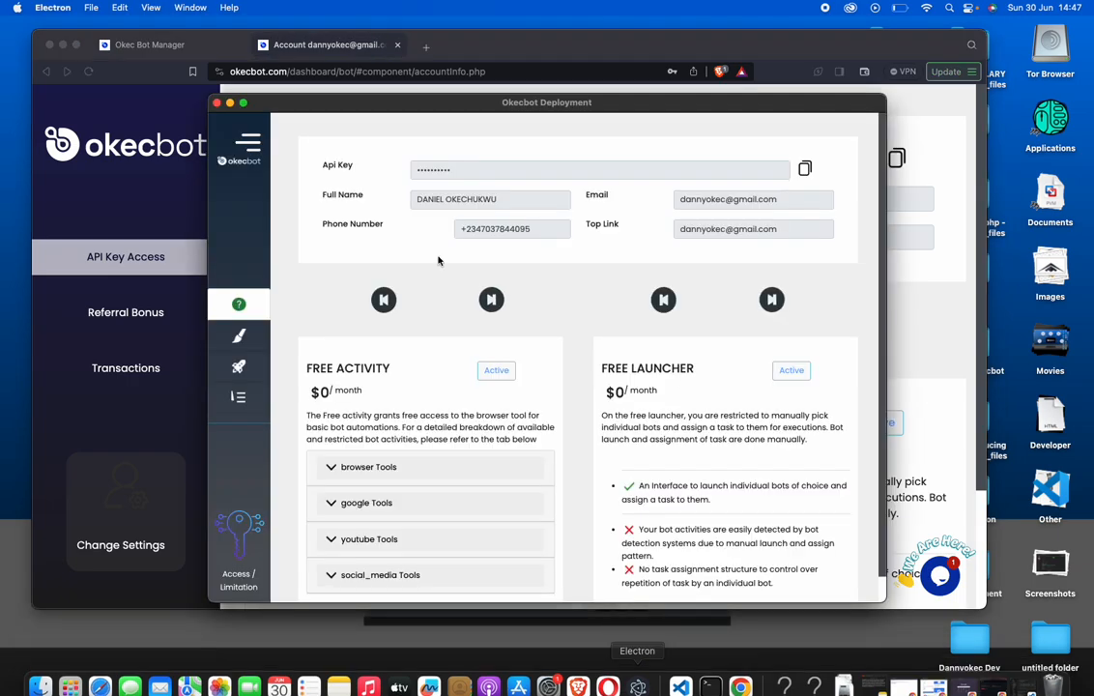
Expand the Okecbot sidebar and switch to Creator Mode
click(249, 145)
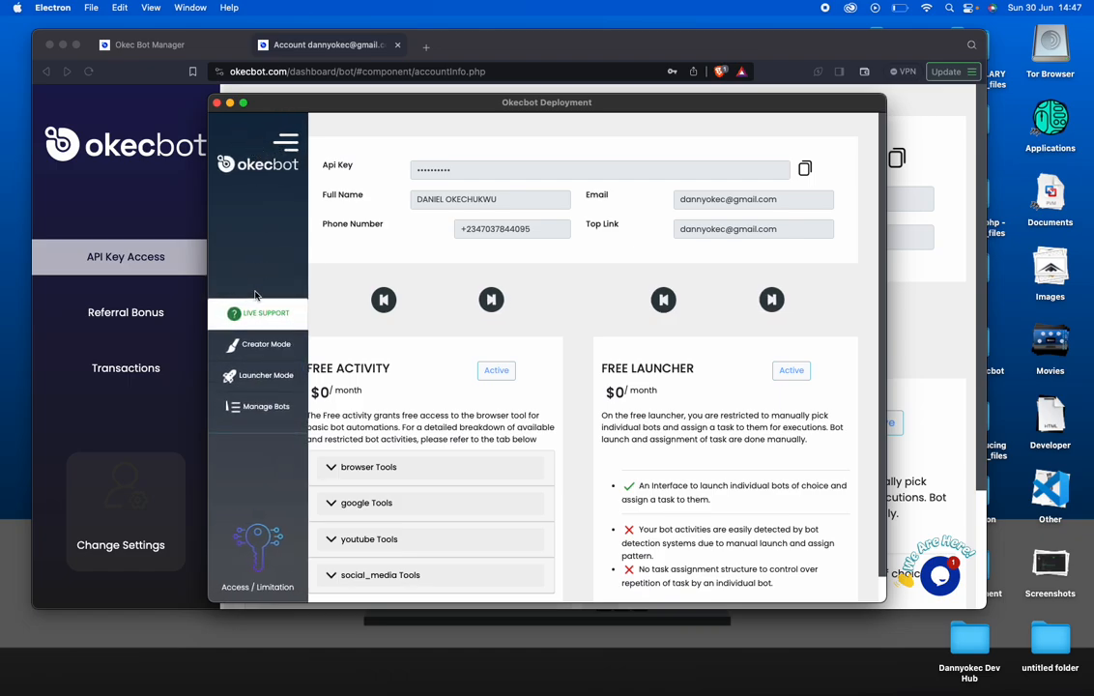
click(259, 348)
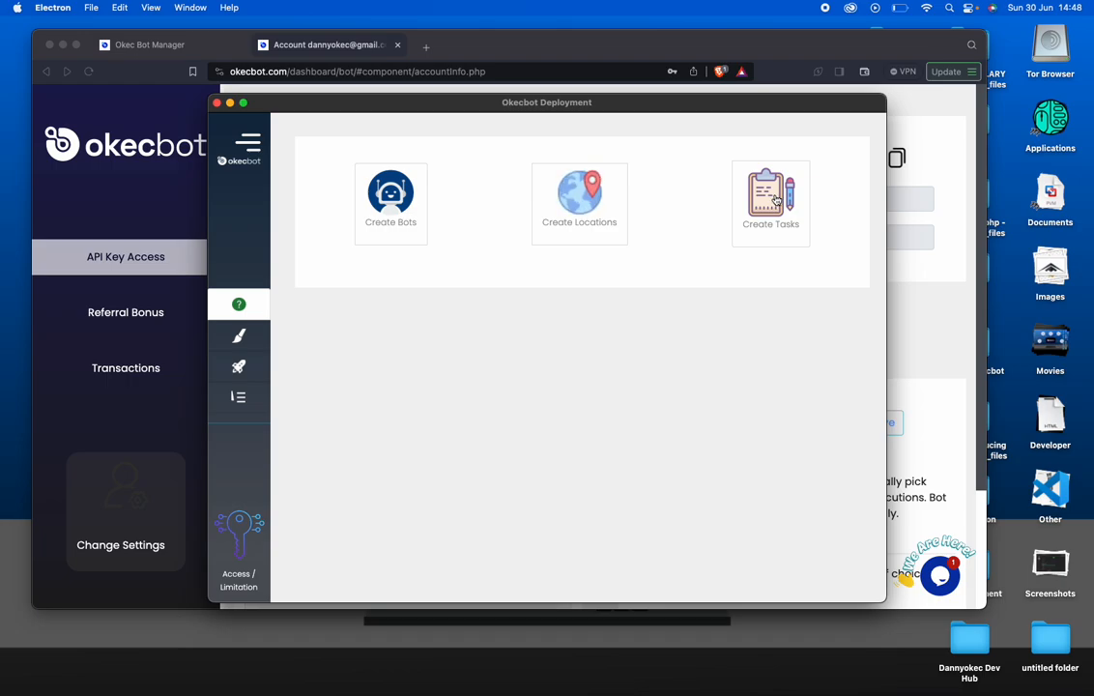
Start a new navigate_free task and begin its url with 'https'
click(774, 200)
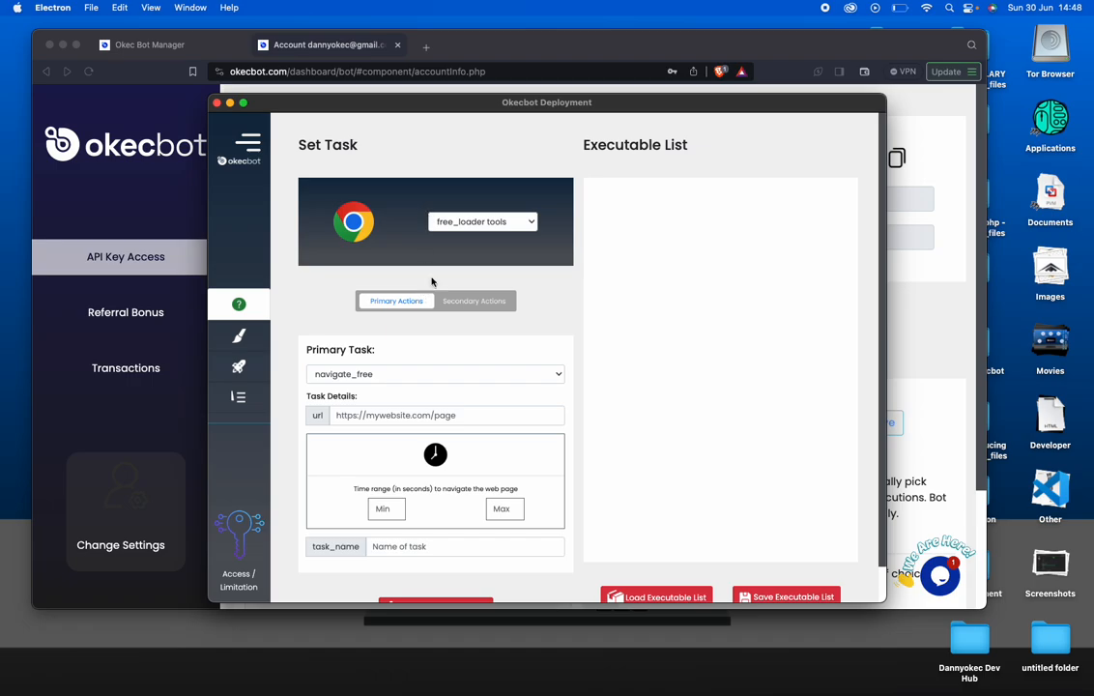
scroll(421, 429, down, 1)
scroll(421, 429, down, 1)
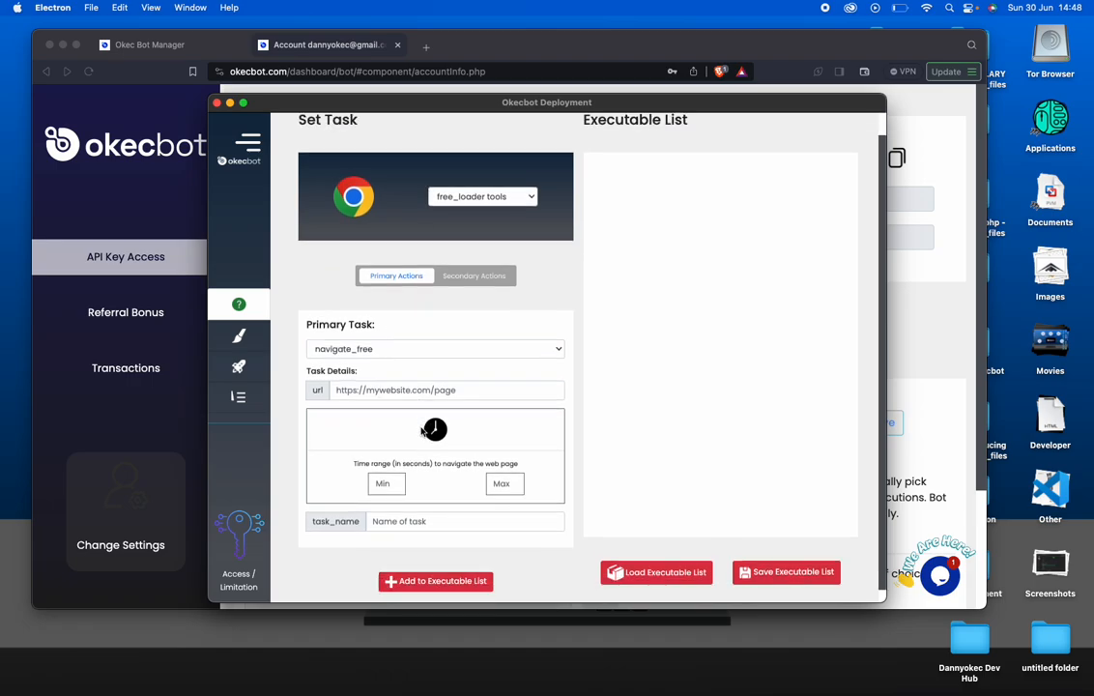
click(413, 375)
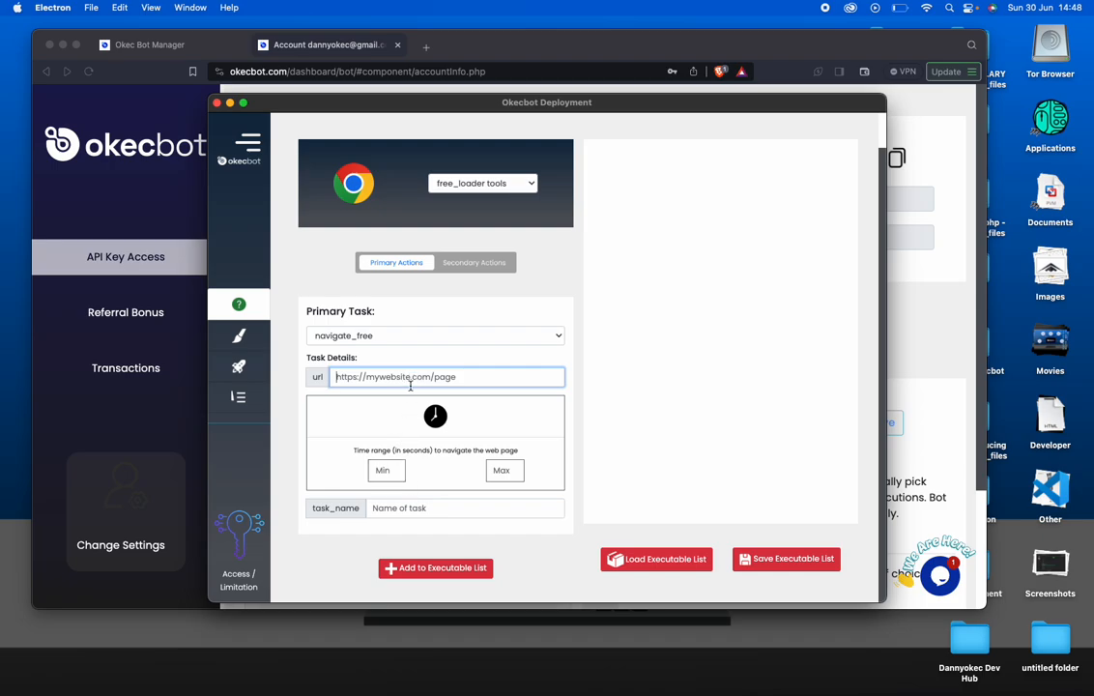
text(https)
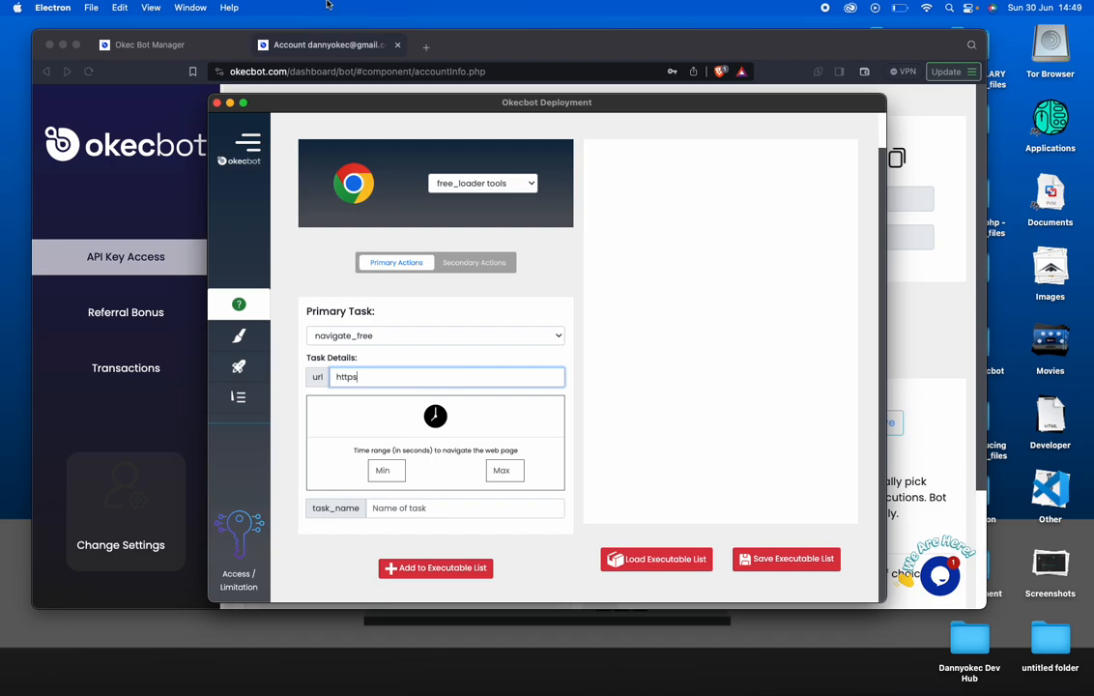
click(426, 47)
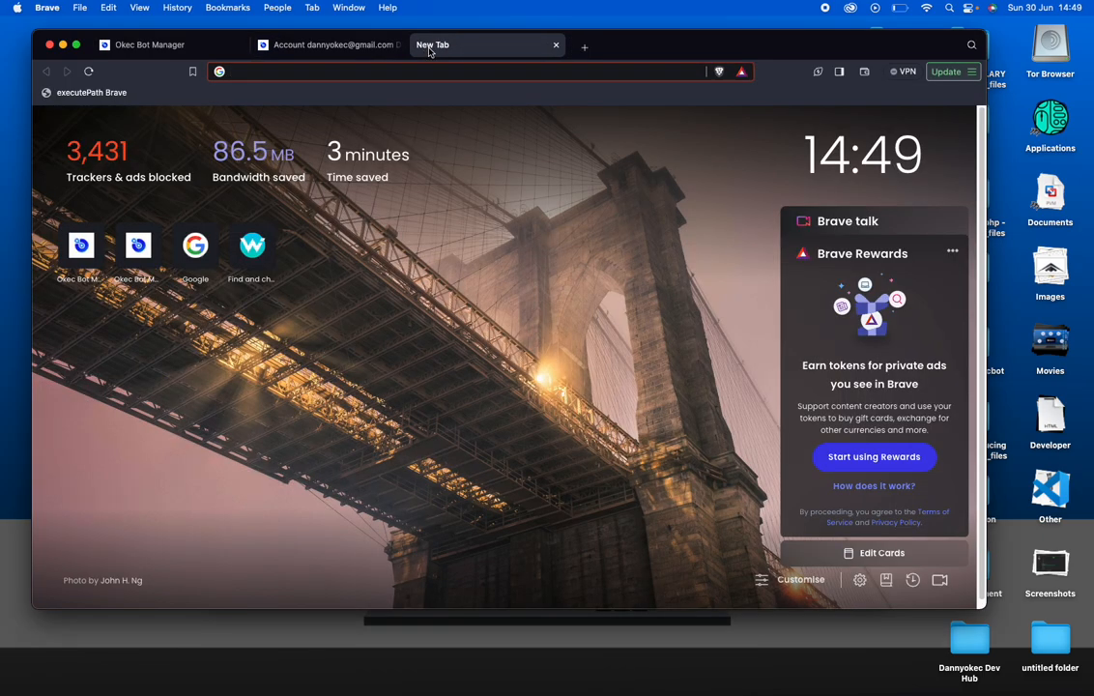
text(http)
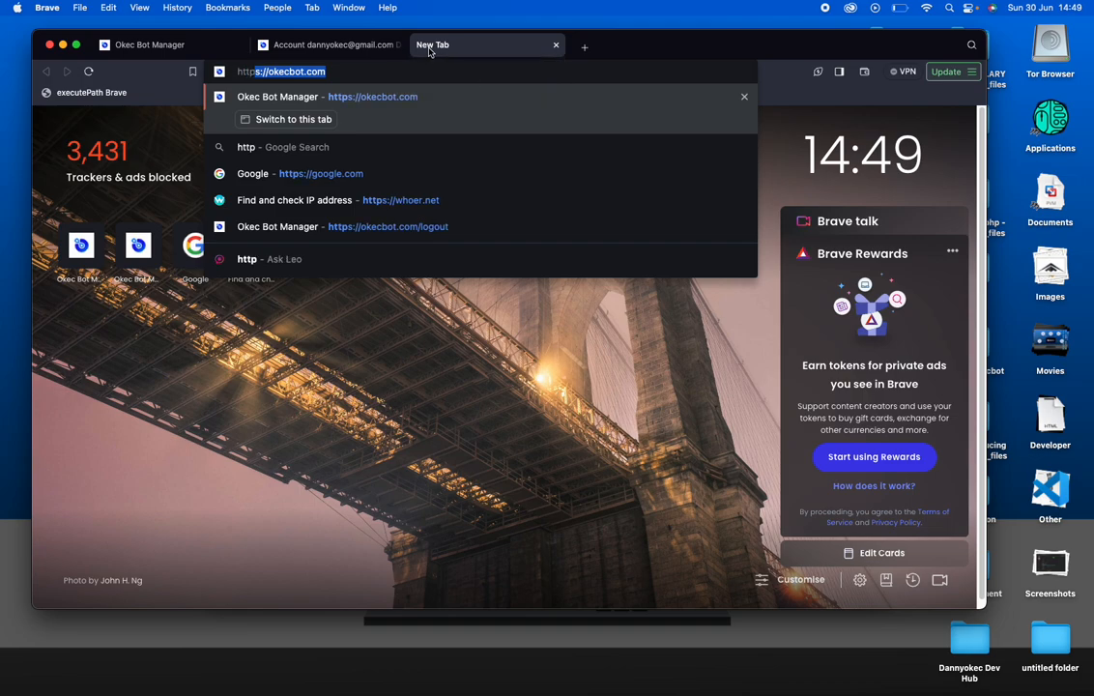
text(s://)
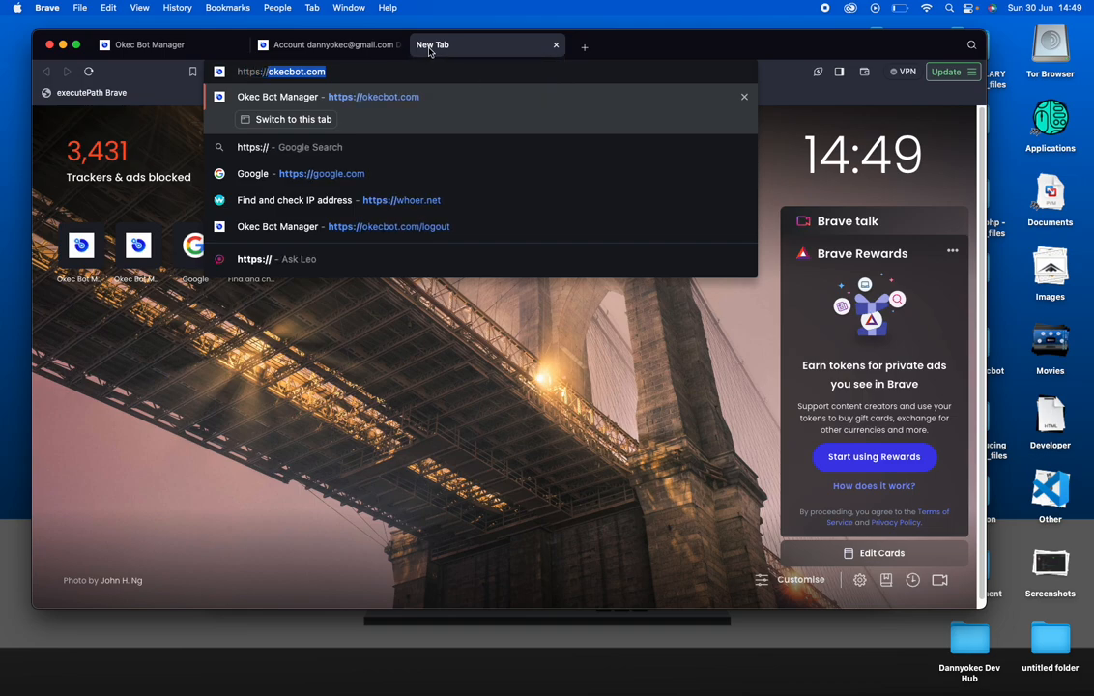
text(realnaps.com)
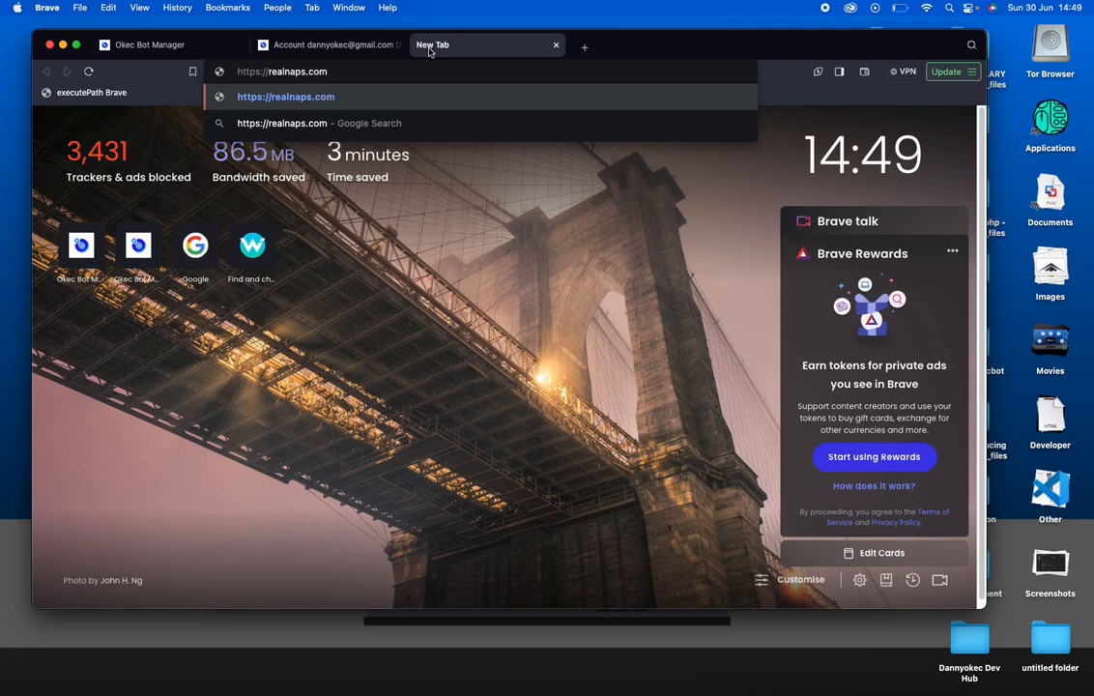
key(Return)
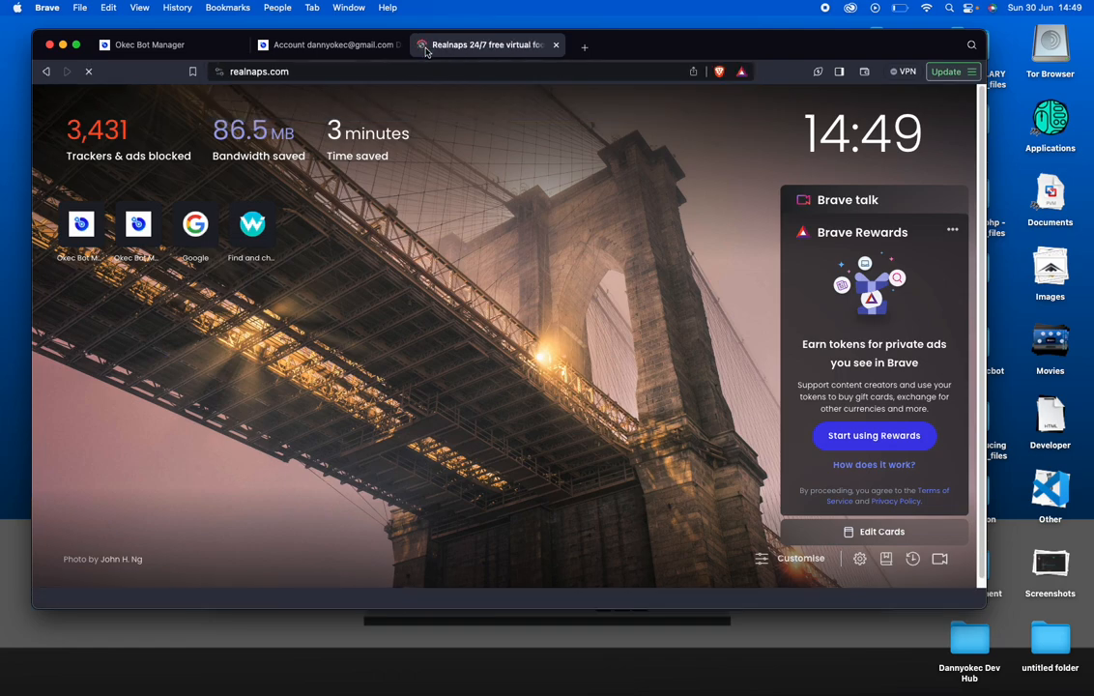
click(310, 74)
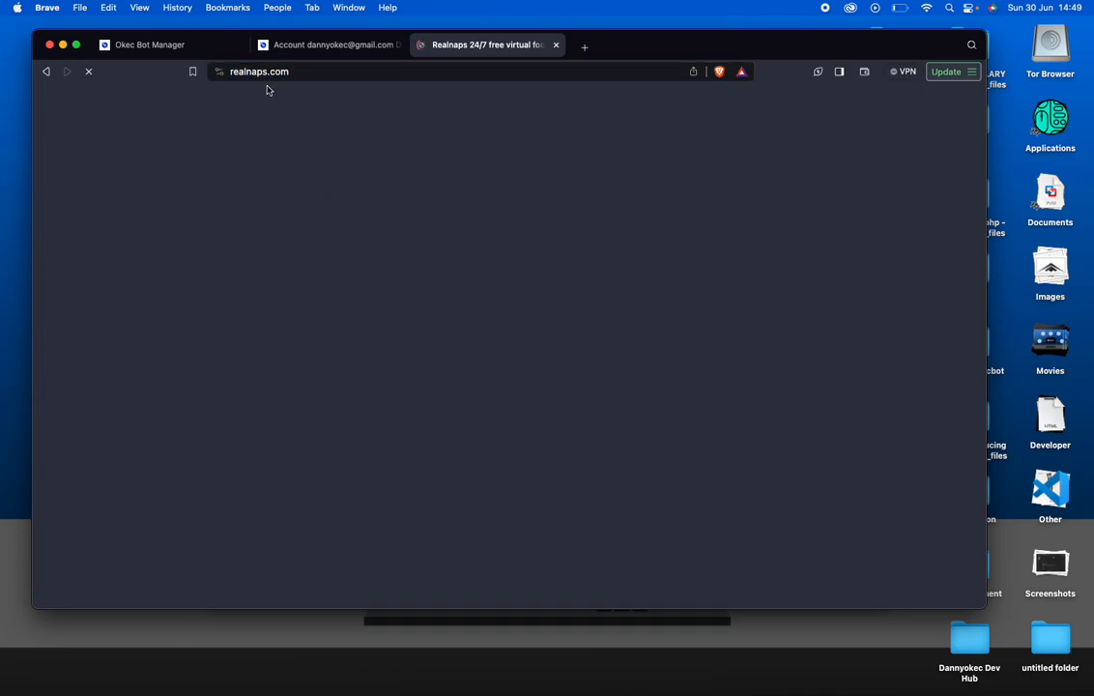
click(272, 72)
key(super+c)
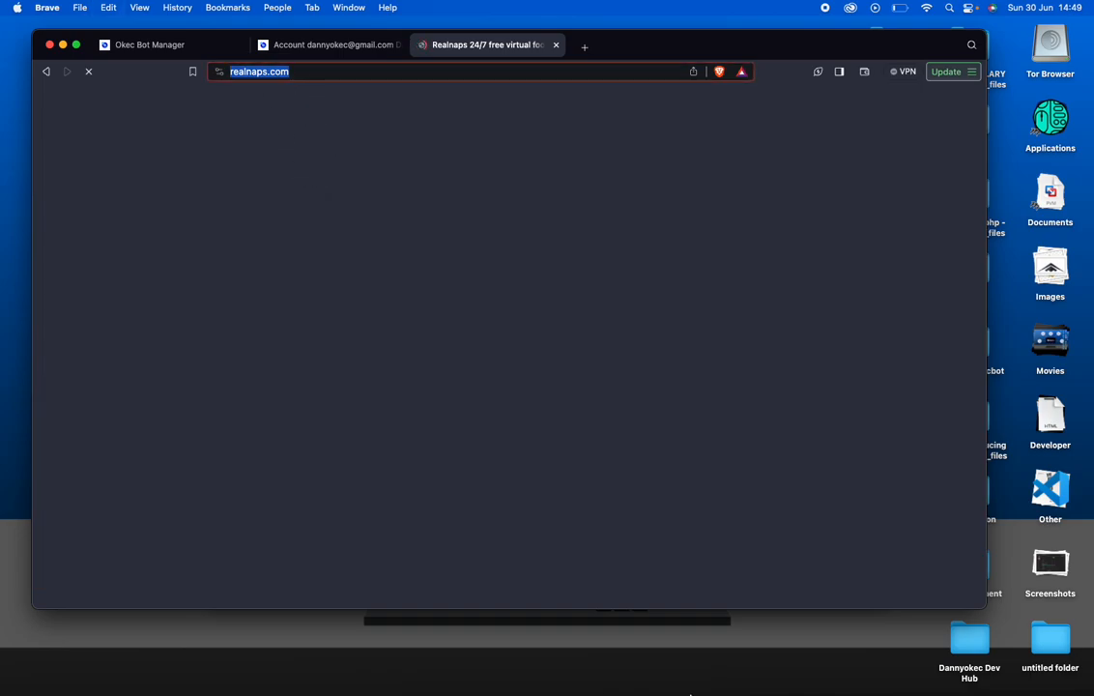
mouse_move(694, 692)
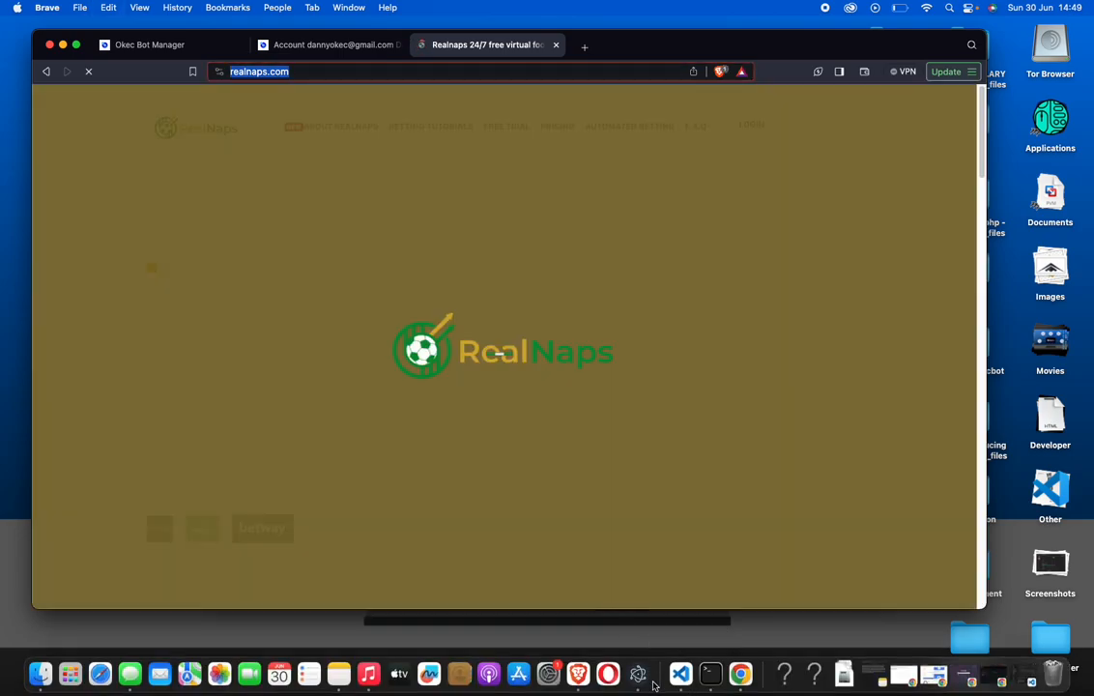
click(638, 673)
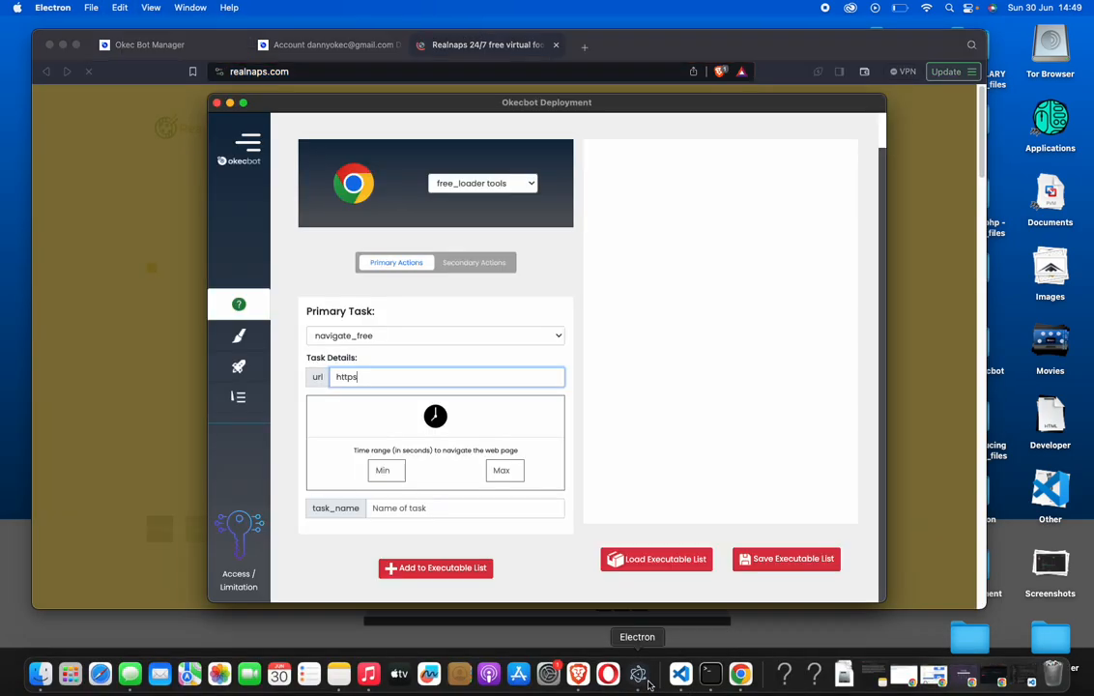
double_click(405, 379)
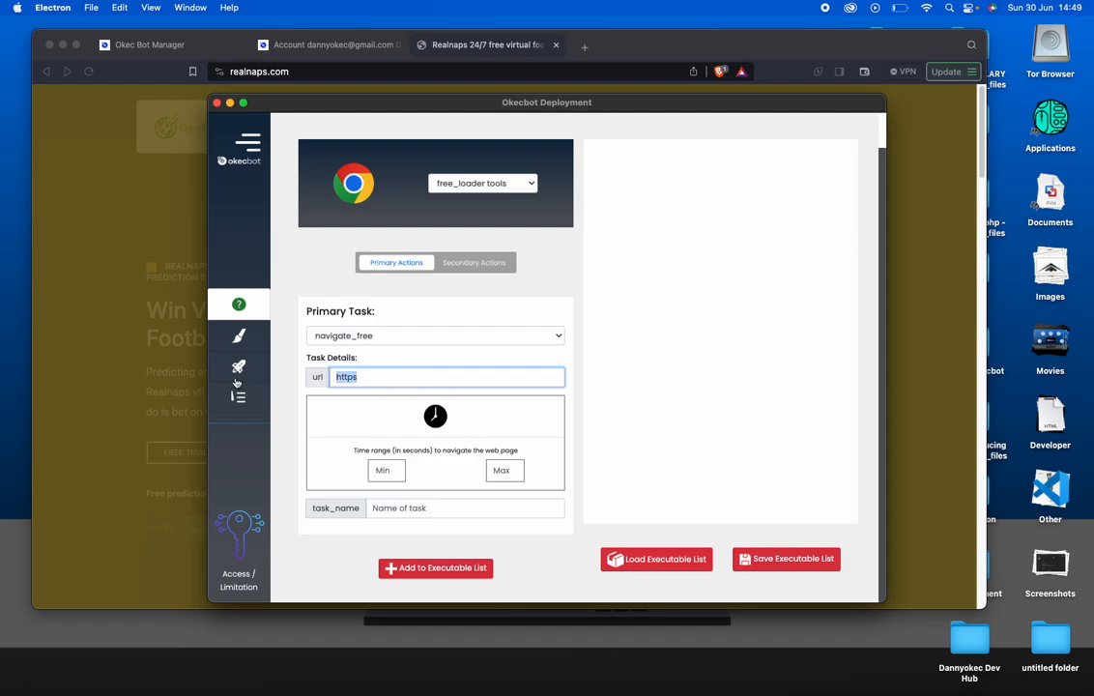
key(super+v)
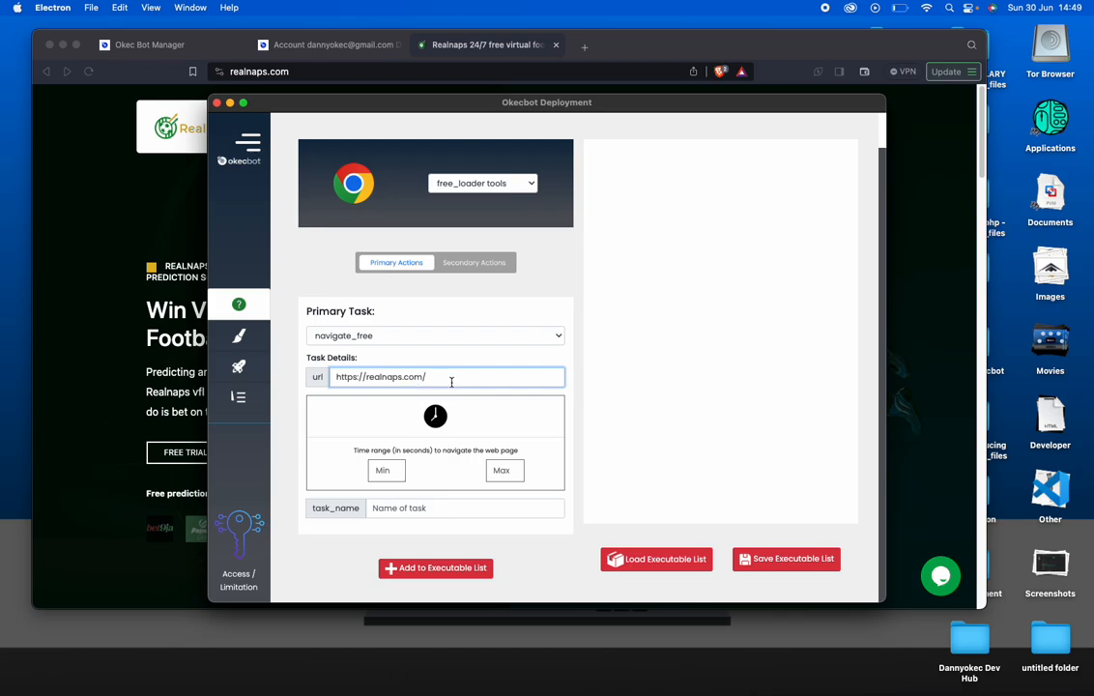
click(377, 469)
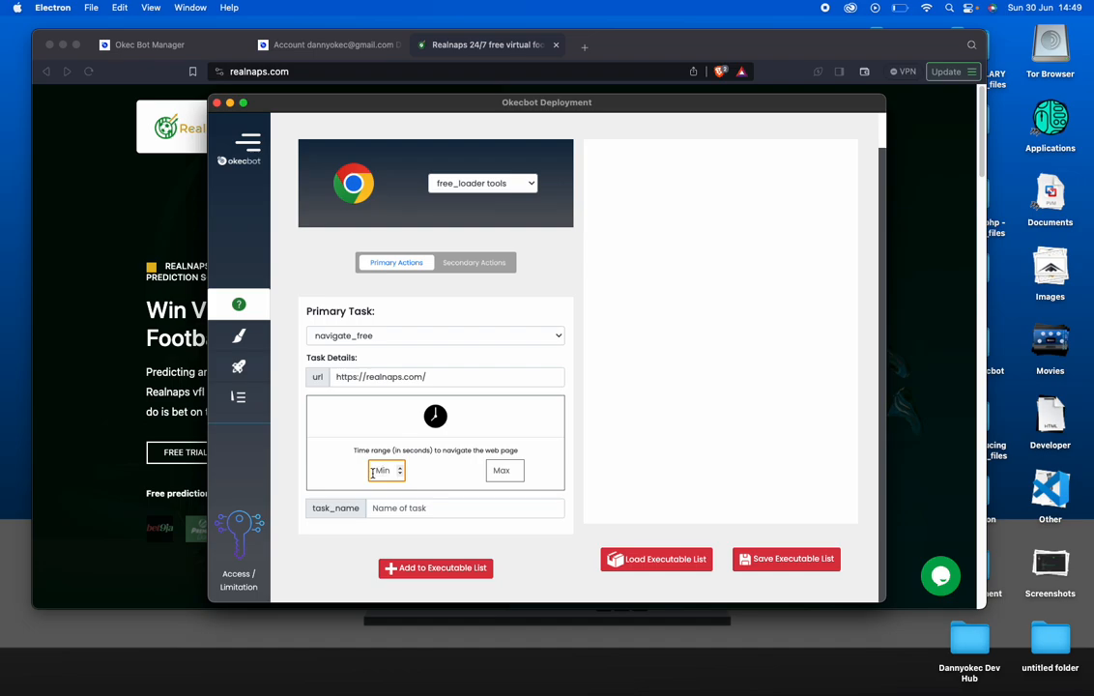
Set the task's time range to 20–30 seconds and name it 'realnaps loading'
text(20)
click(503, 470)
text(30)
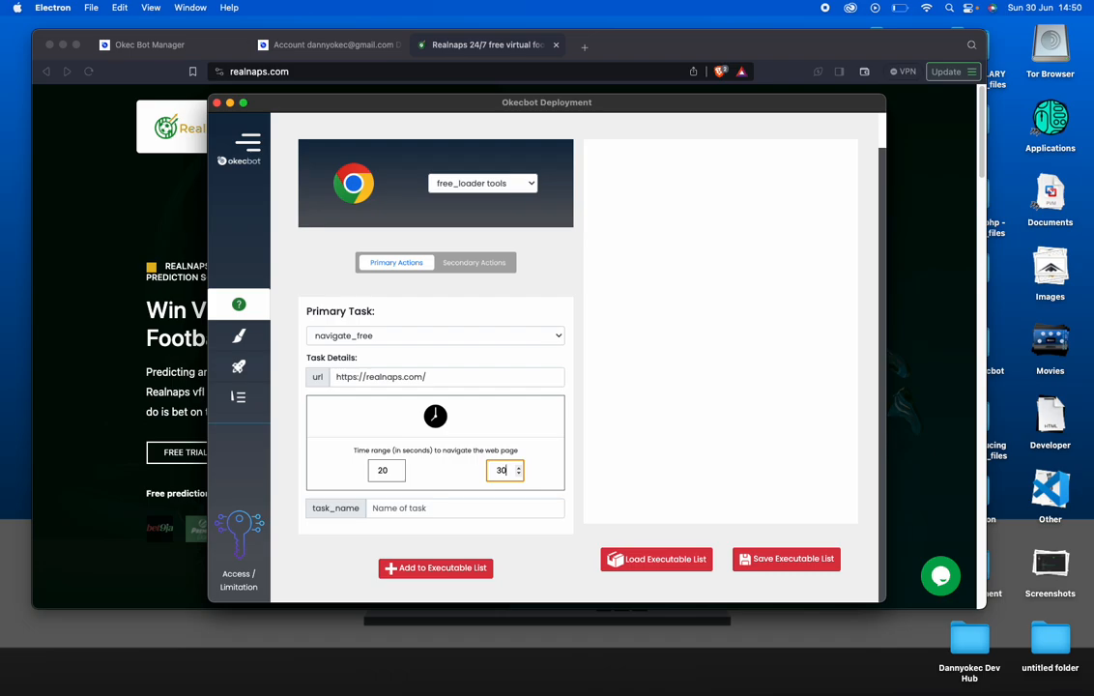
click(474, 517)
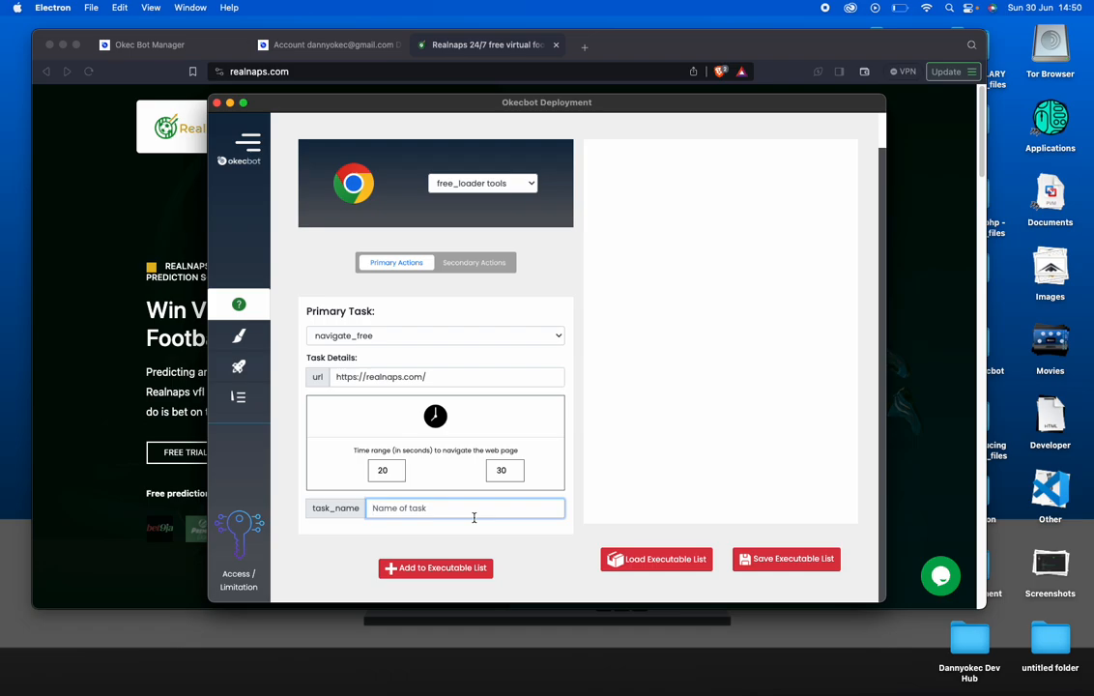
text(realnaps loading)
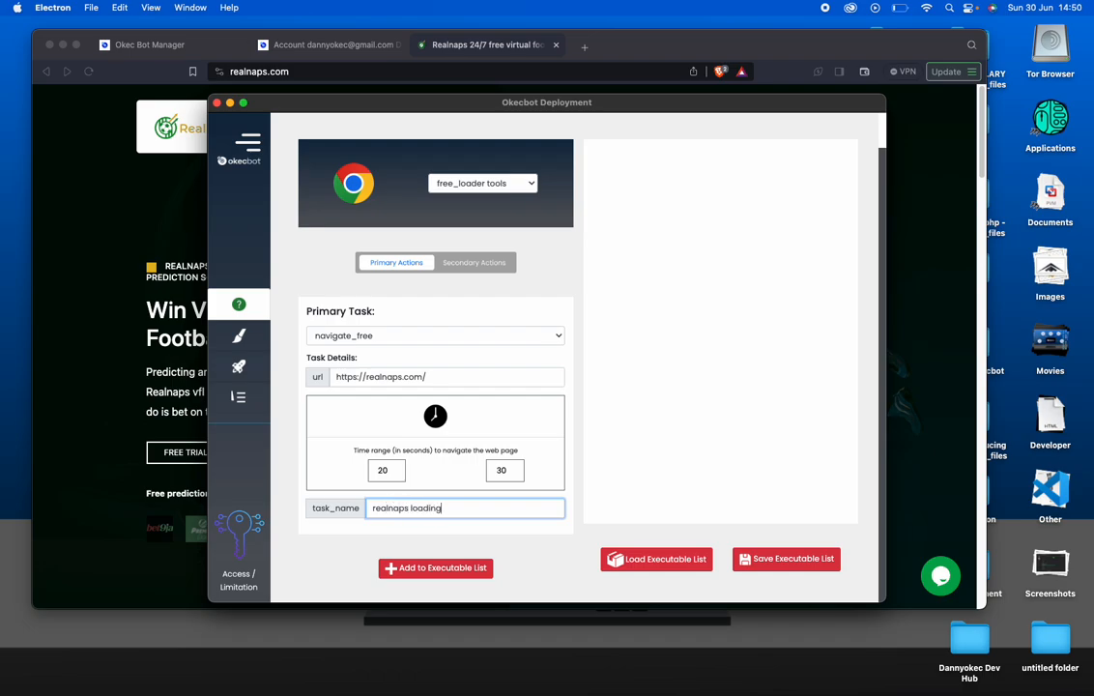
Add the 'realnaps loading' navigate_free task to the Executable List
click(469, 569)
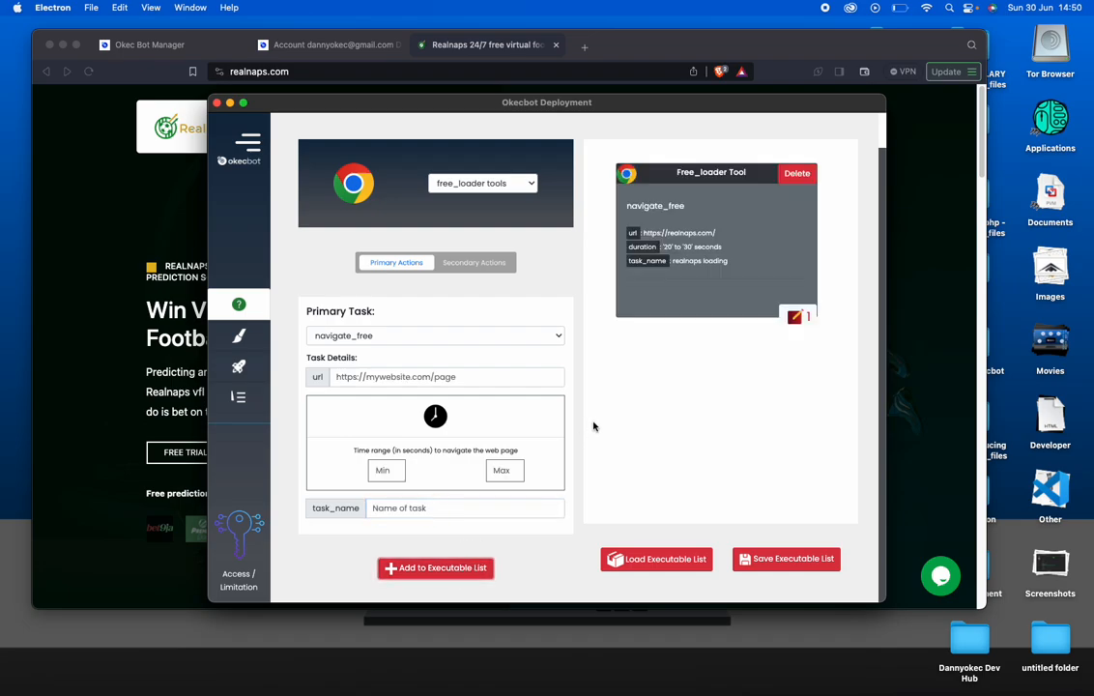
scroll(659, 384, up, 2)
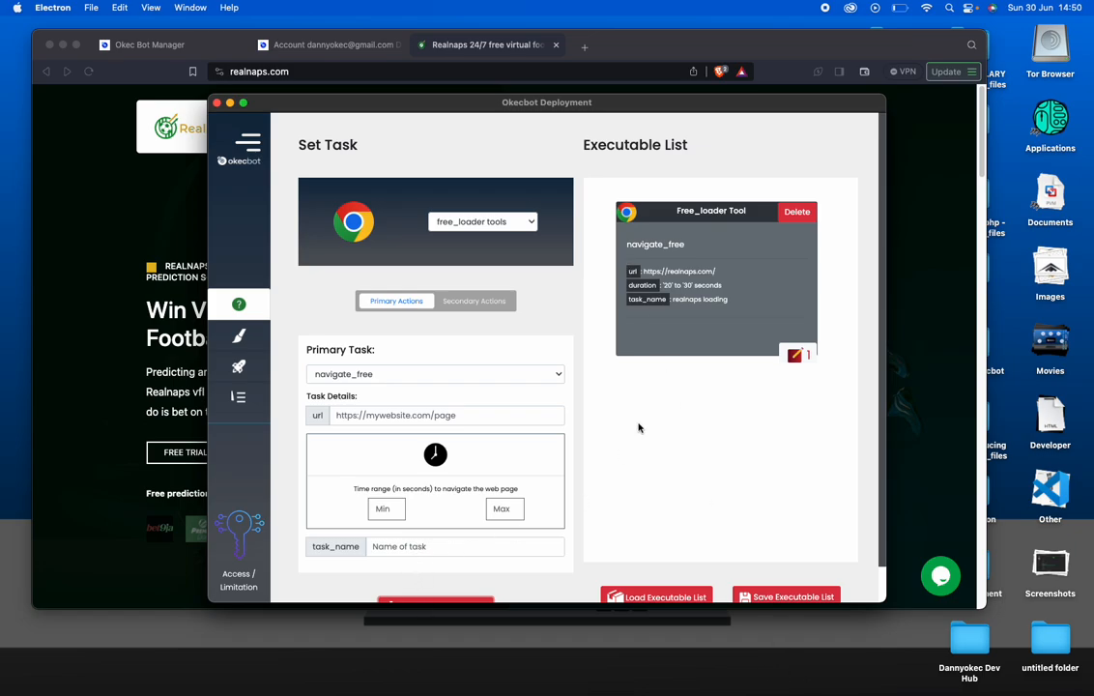
scroll(747, 459, down, 2)
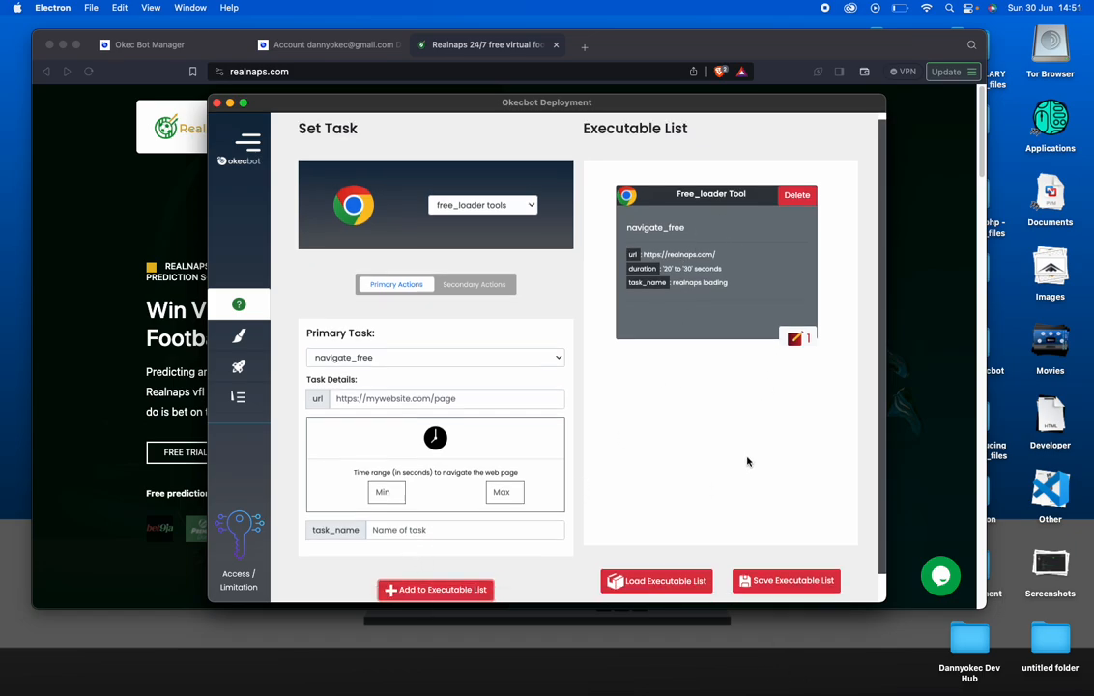
Save the Executable List as 'realnaps loading' and dismiss the success message
click(790, 574)
click(494, 378)
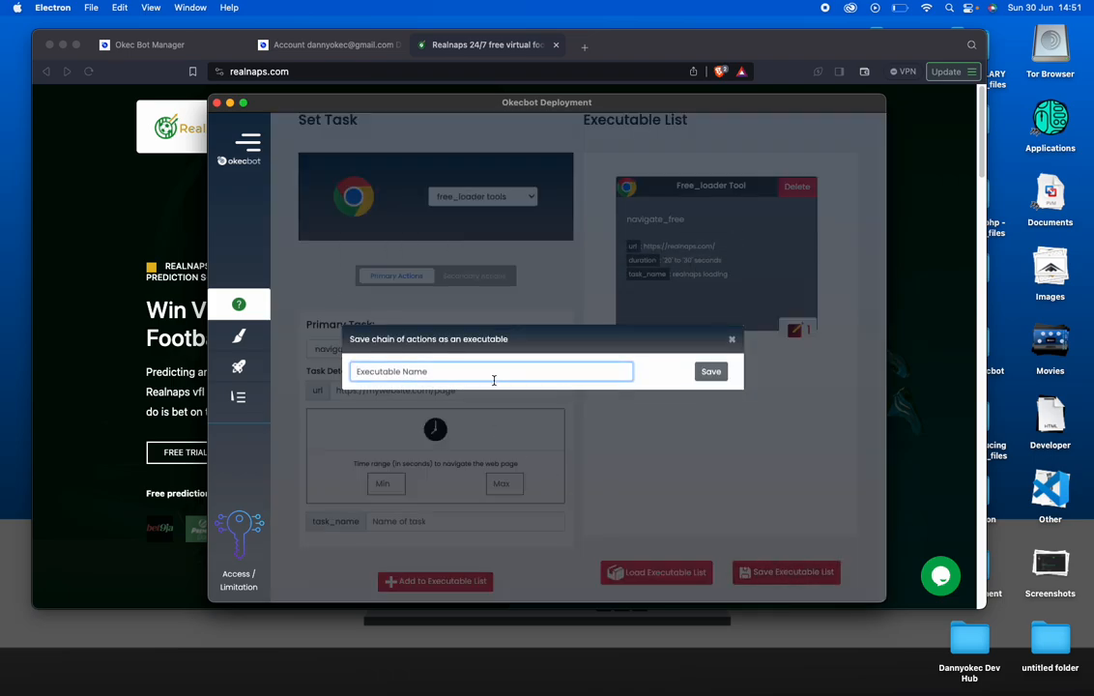
text(realnaps loading)
click(711, 371)
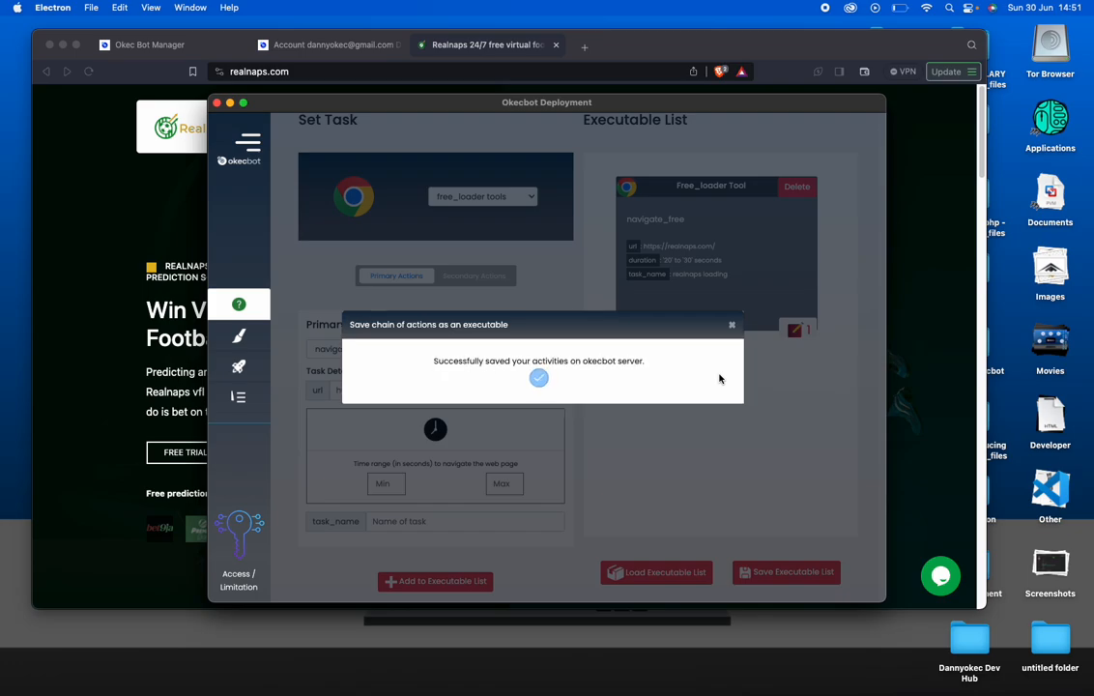
click(731, 325)
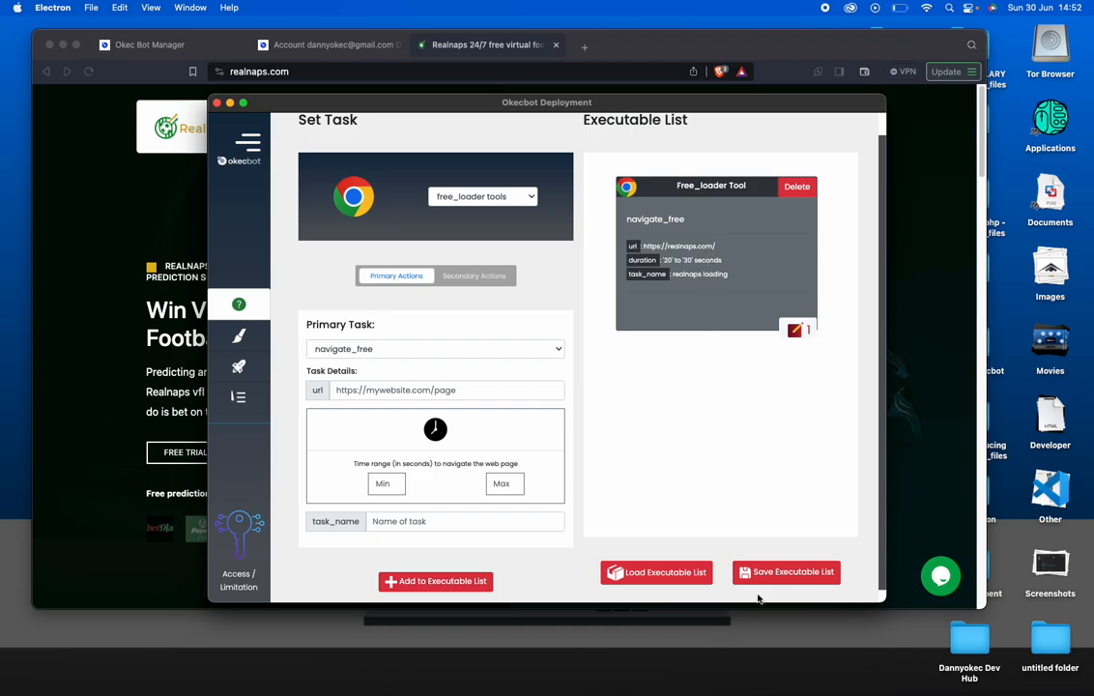
Expand the sidebar again and return to Creator Mode
click(254, 147)
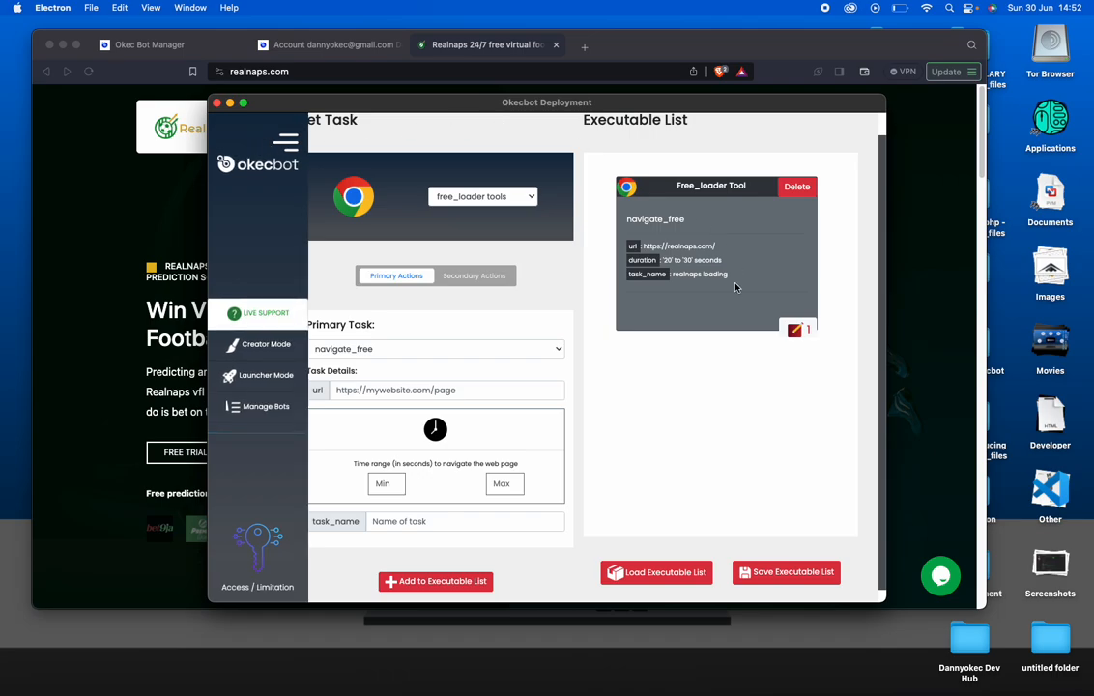
click(282, 351)
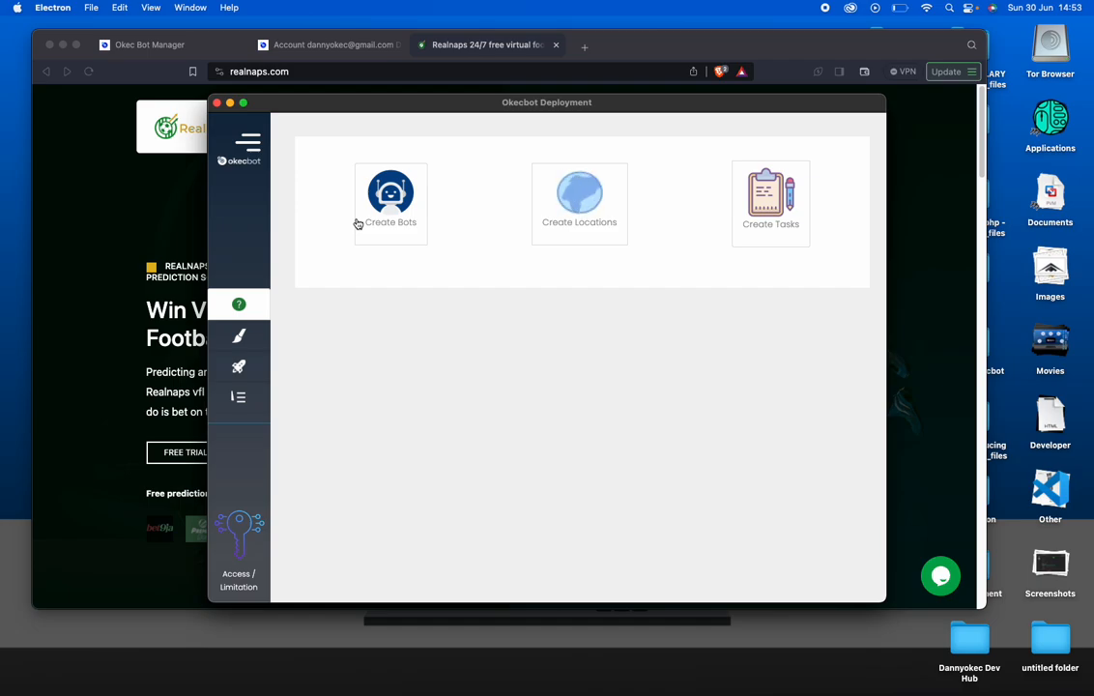
Start a new bot family with 20 iPhone and 20 Android devices
click(386, 203)
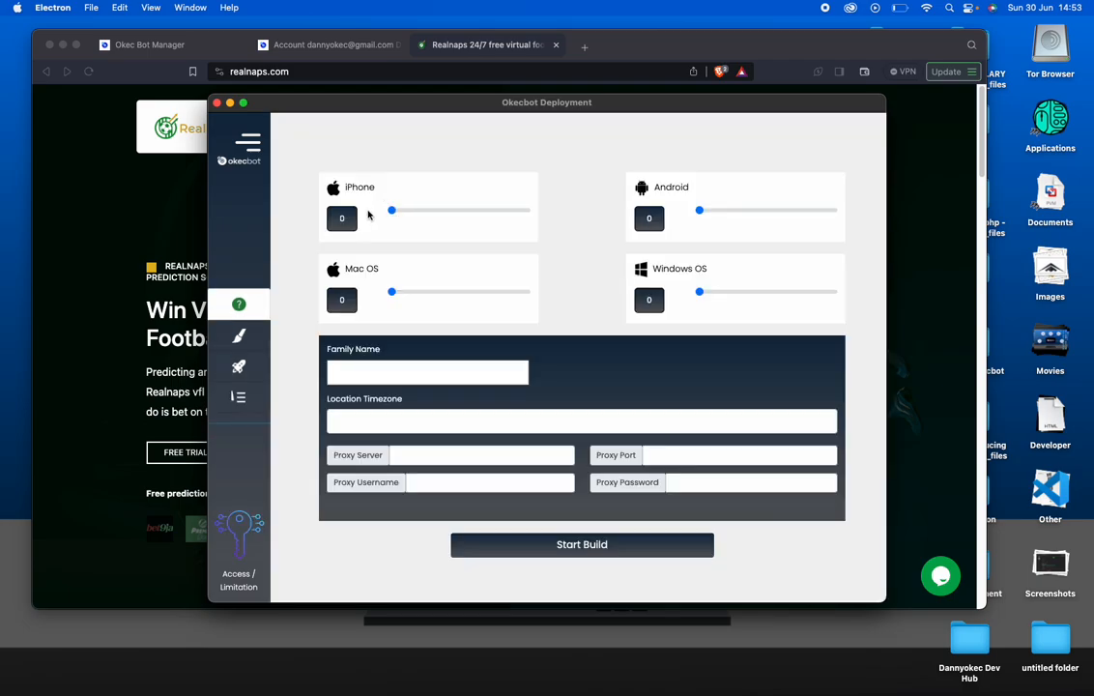
drag(391, 211, 398, 213)
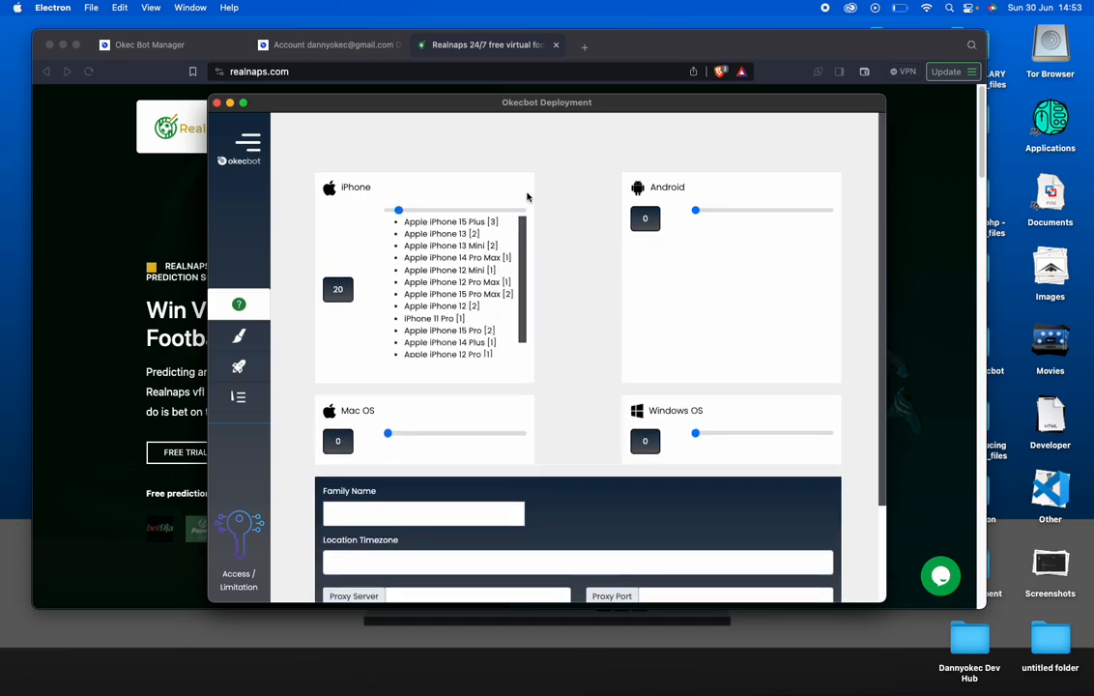
click(699, 215)
drag(699, 215, 706, 215)
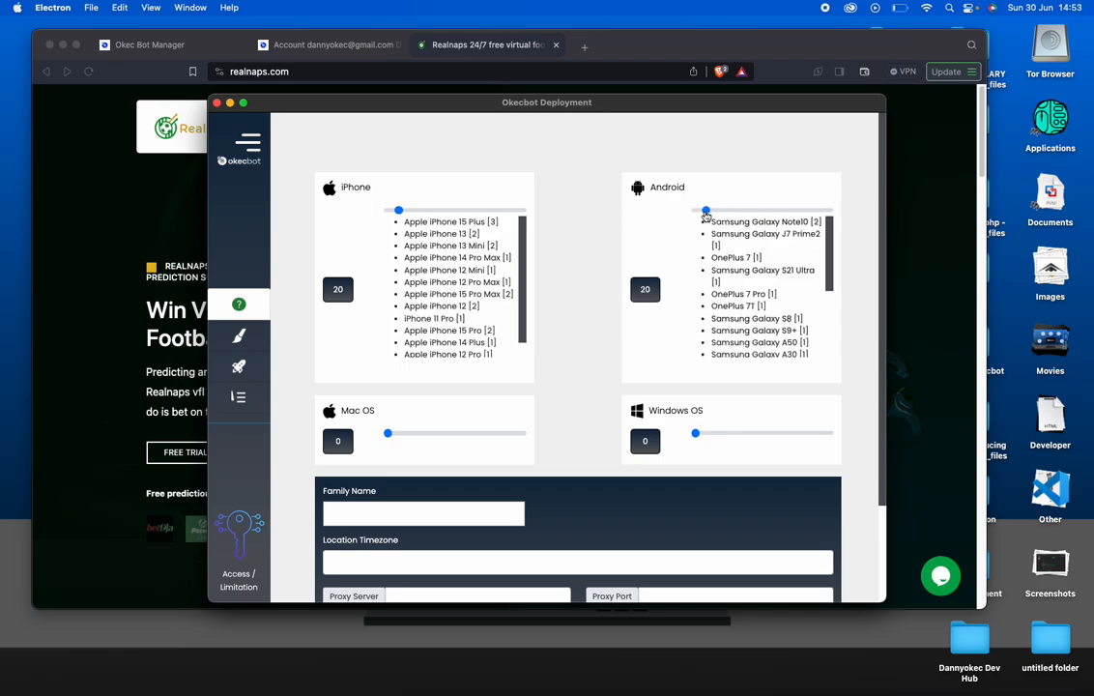
Add 5 Mac OS and 5 Windows OS devices to the bot family
click(390, 436)
drag(388, 437, 387, 437)
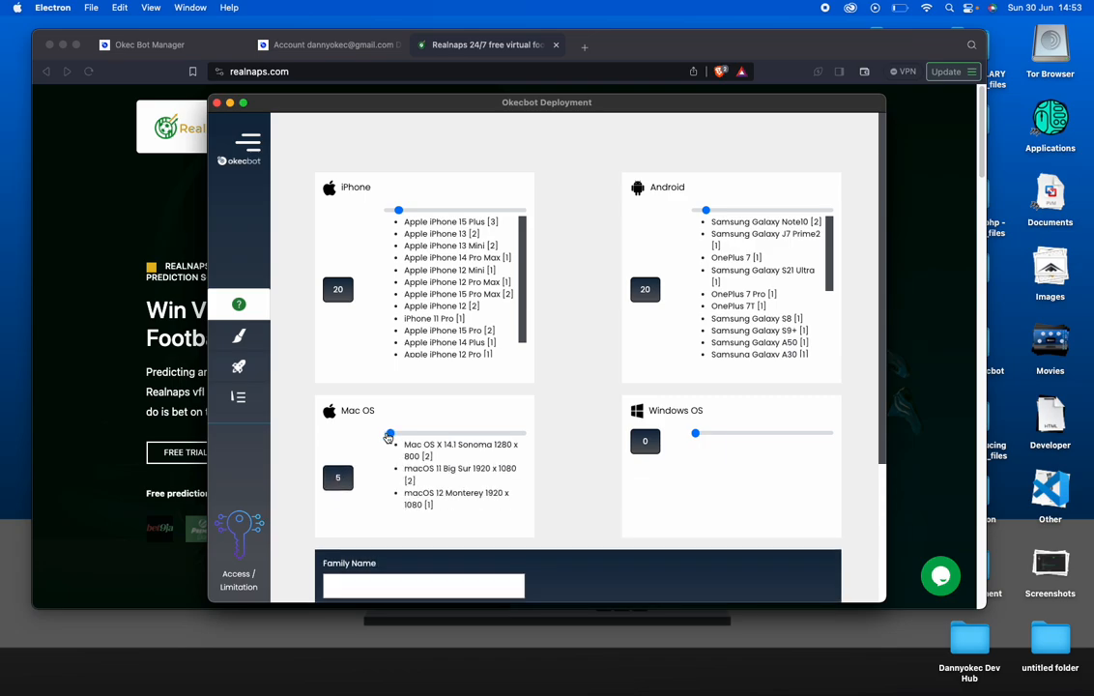
click(701, 435)
key(Right)
key(Left)
key(Left)
key(Left)
key(Left)
key(Left)
key(Left)
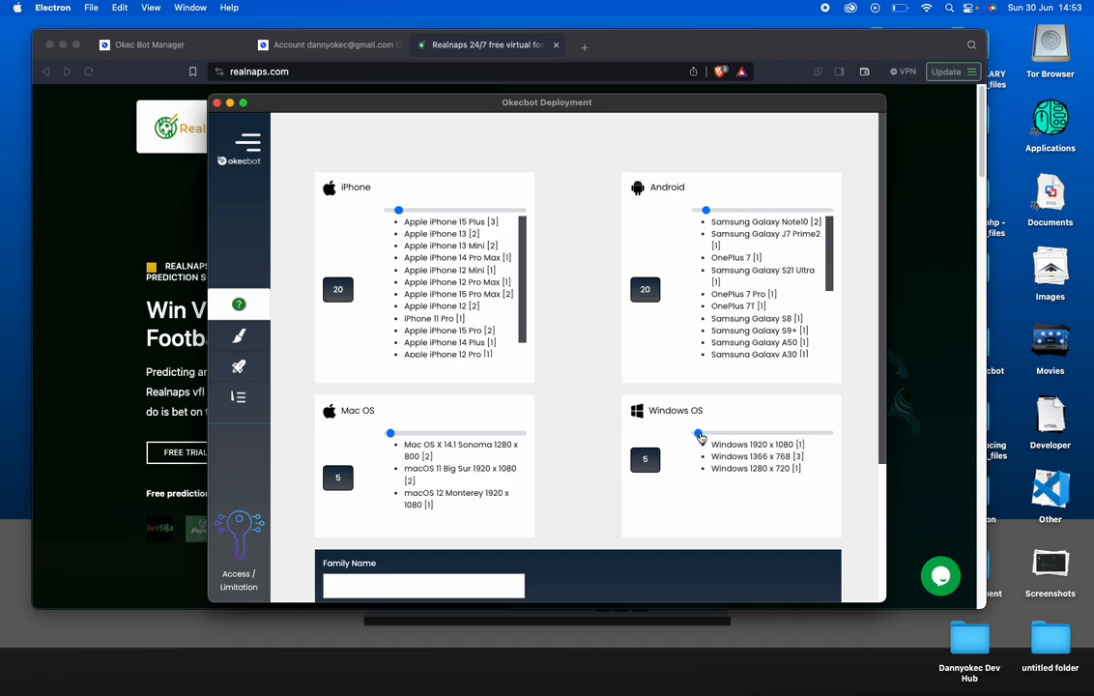
scroll(554, 488, down, 2)
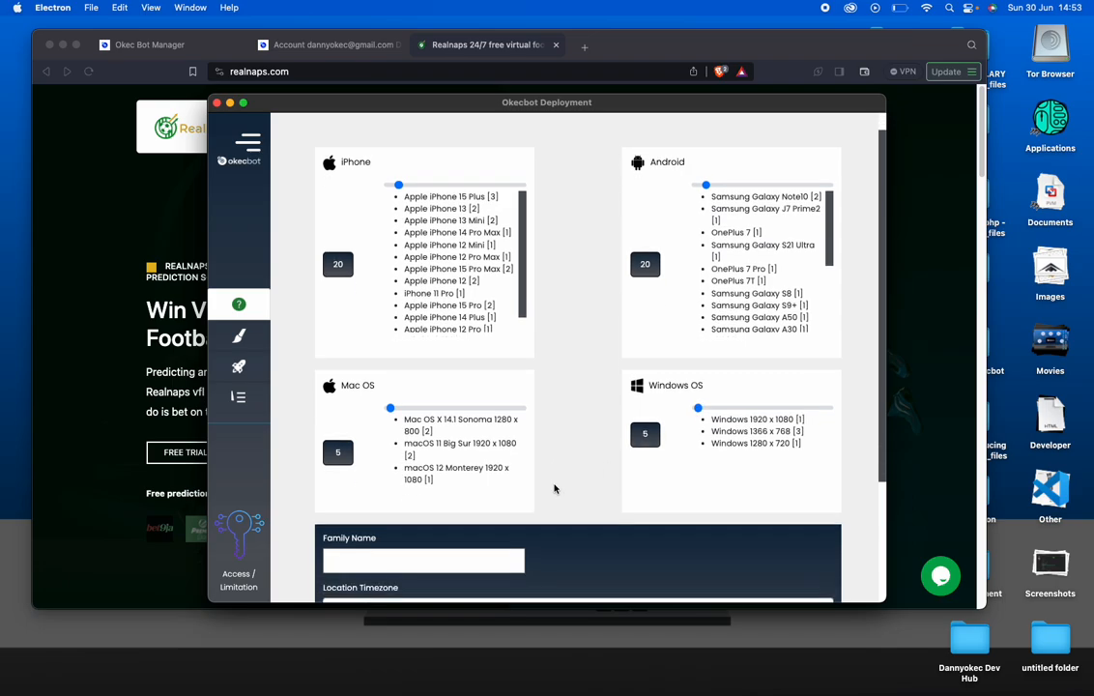
scroll(551, 494, down, 5)
Name the bot family realnaps_loader and set its location timezone to Africa/Lagos
click(430, 392)
text(realn)
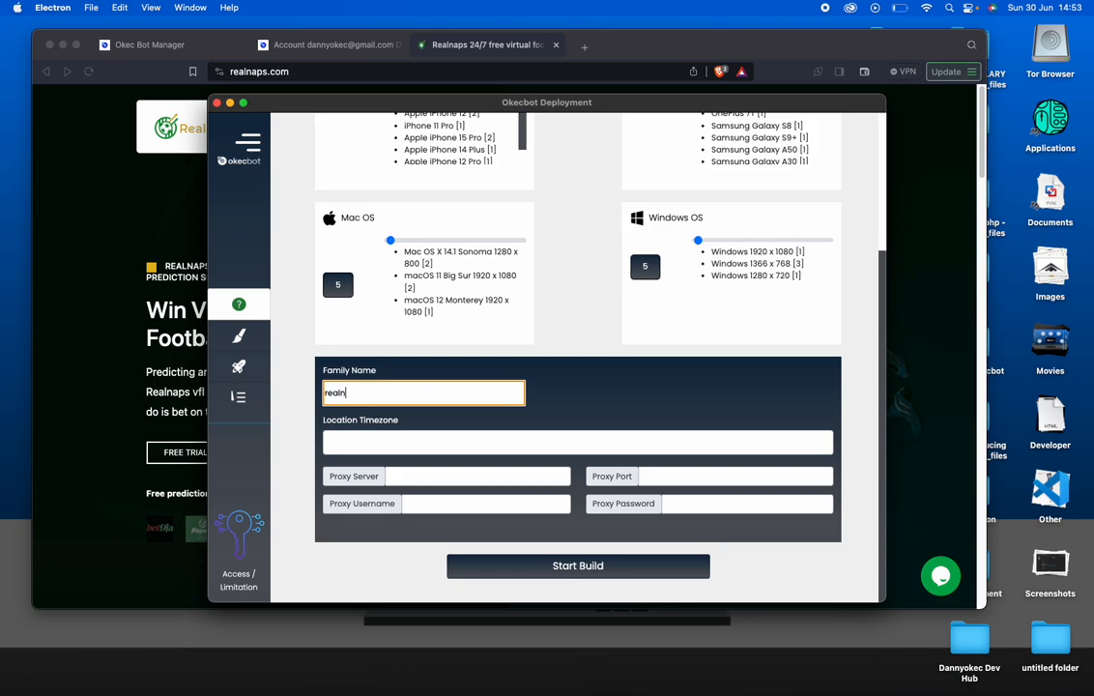
text(aps_loader)
click(415, 444)
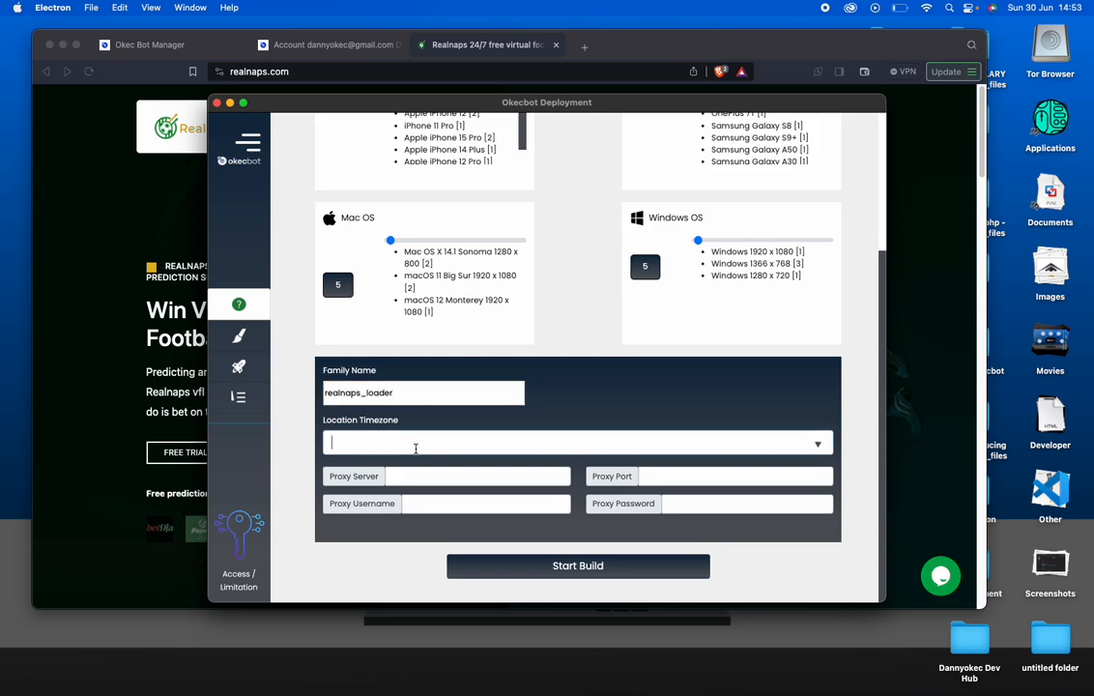
click(1053, 7)
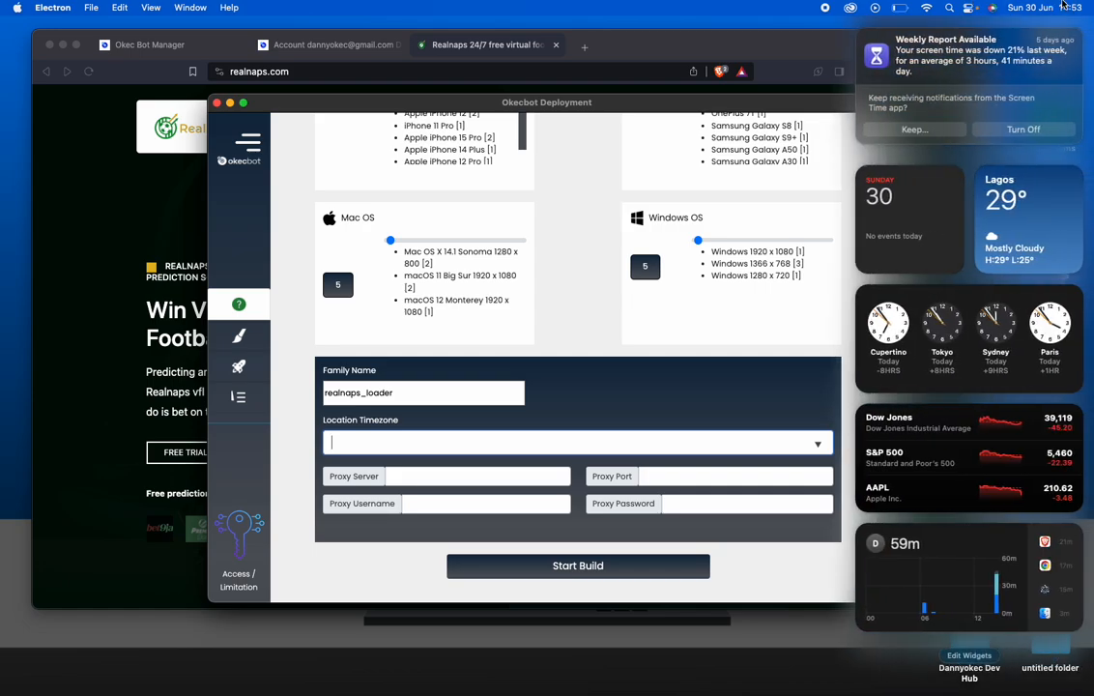
click(442, 439)
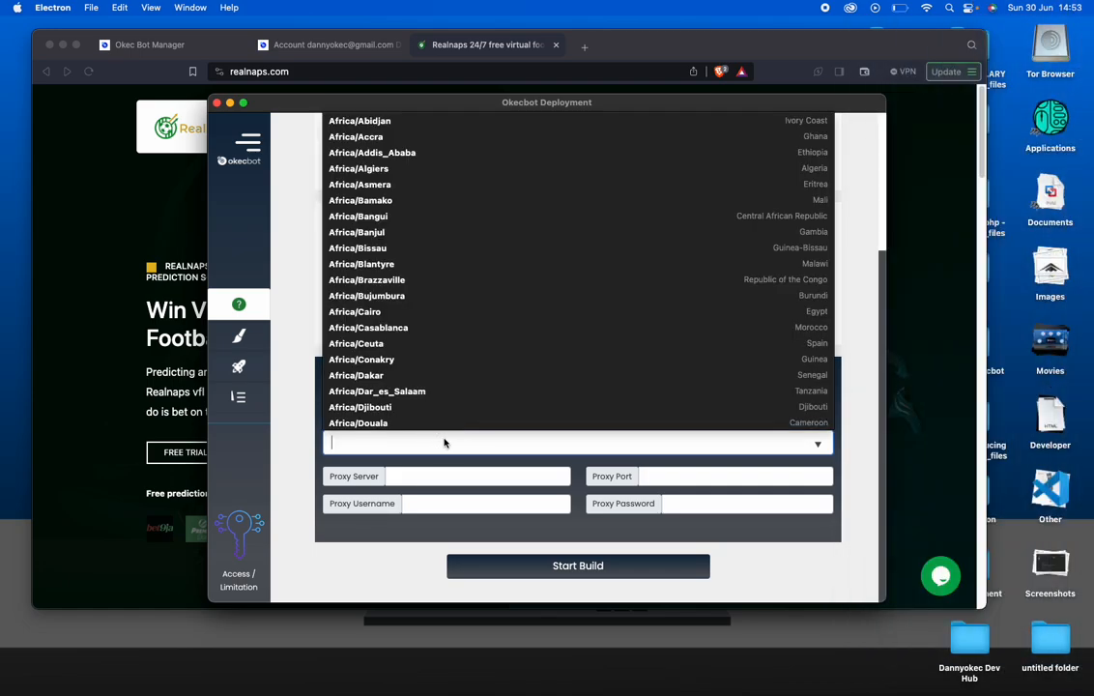
text(Africa/La)
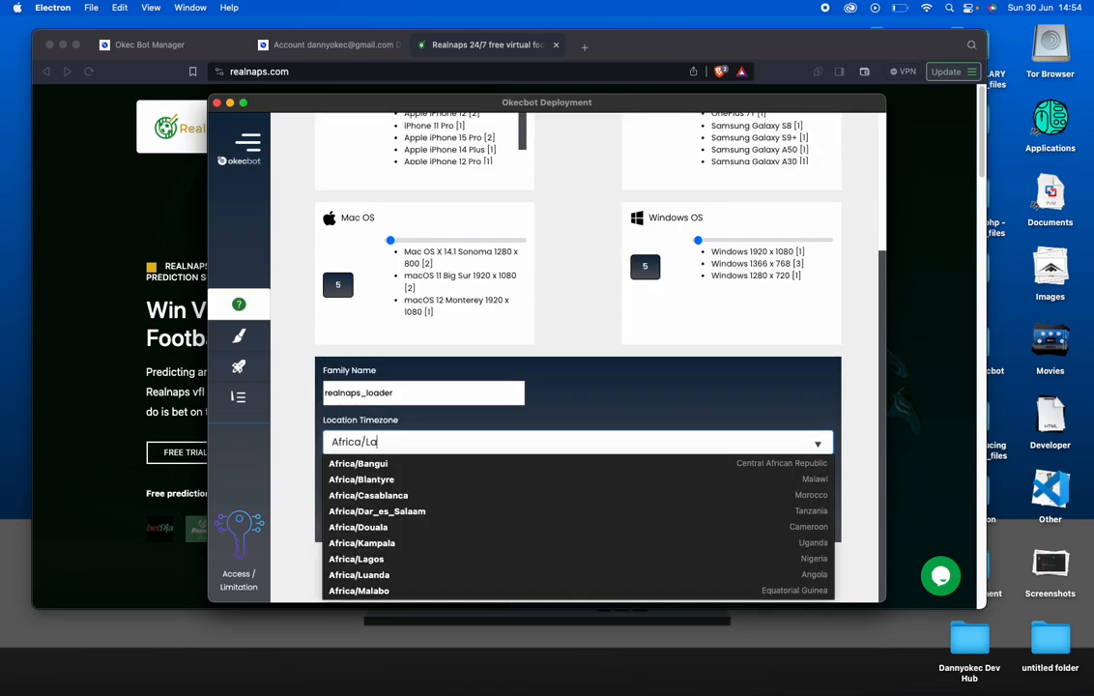
text(go)
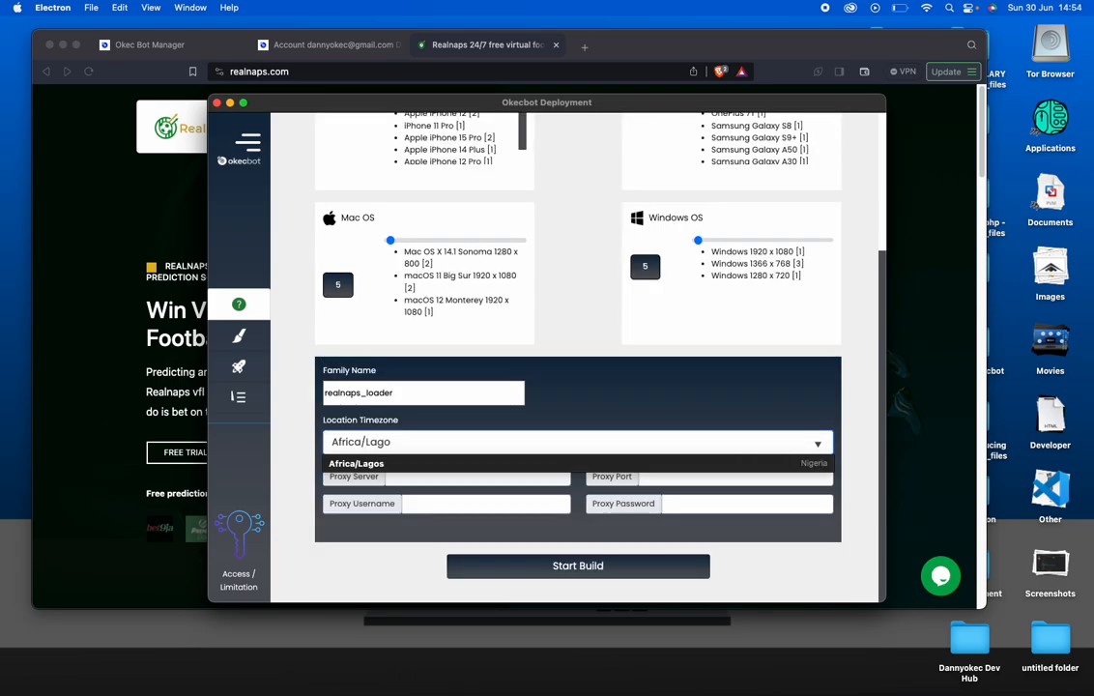
click(495, 462)
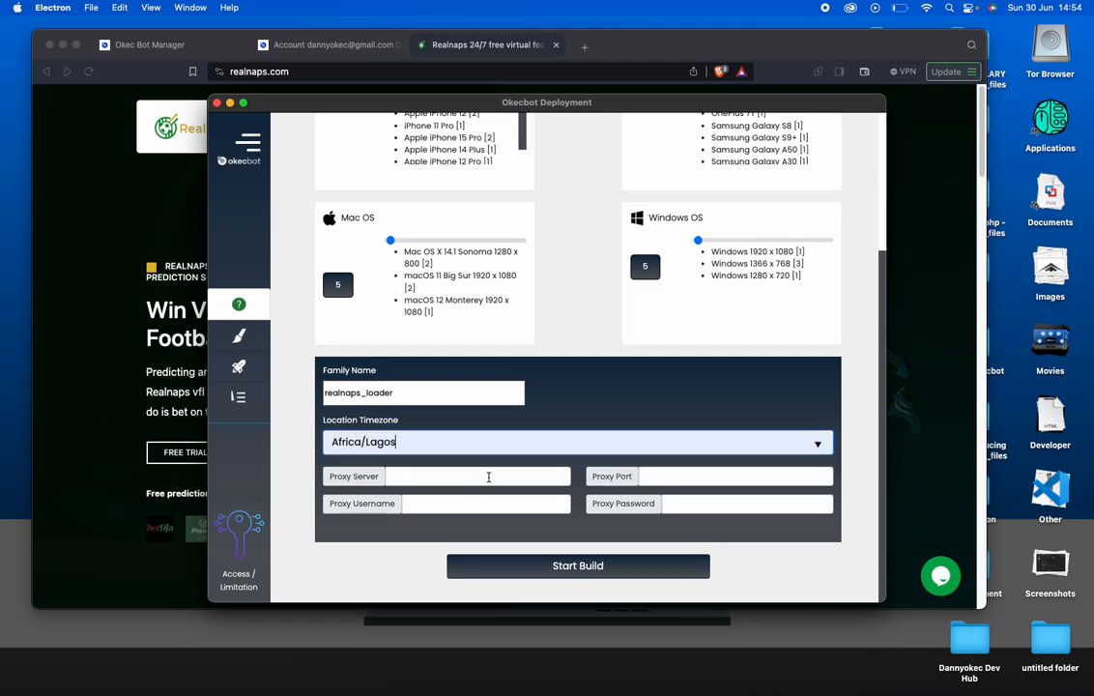
Start the build of the realnaps_loader bot family
scroll(493, 478, up, 1)
scroll(569, 554, down, 1)
click(598, 570)
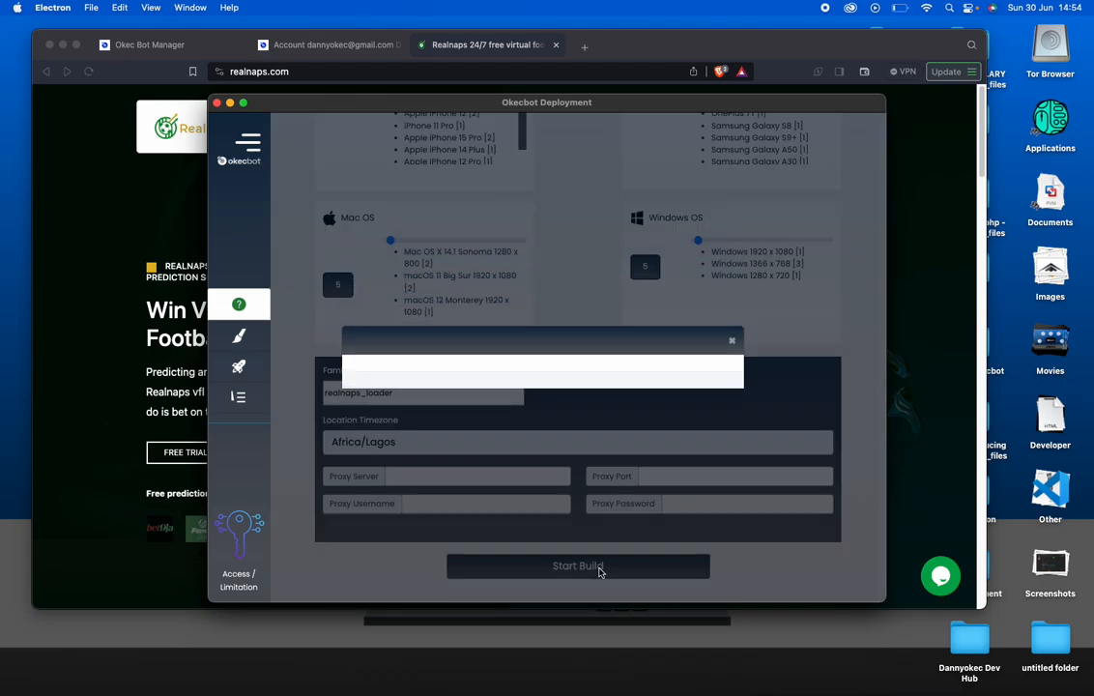
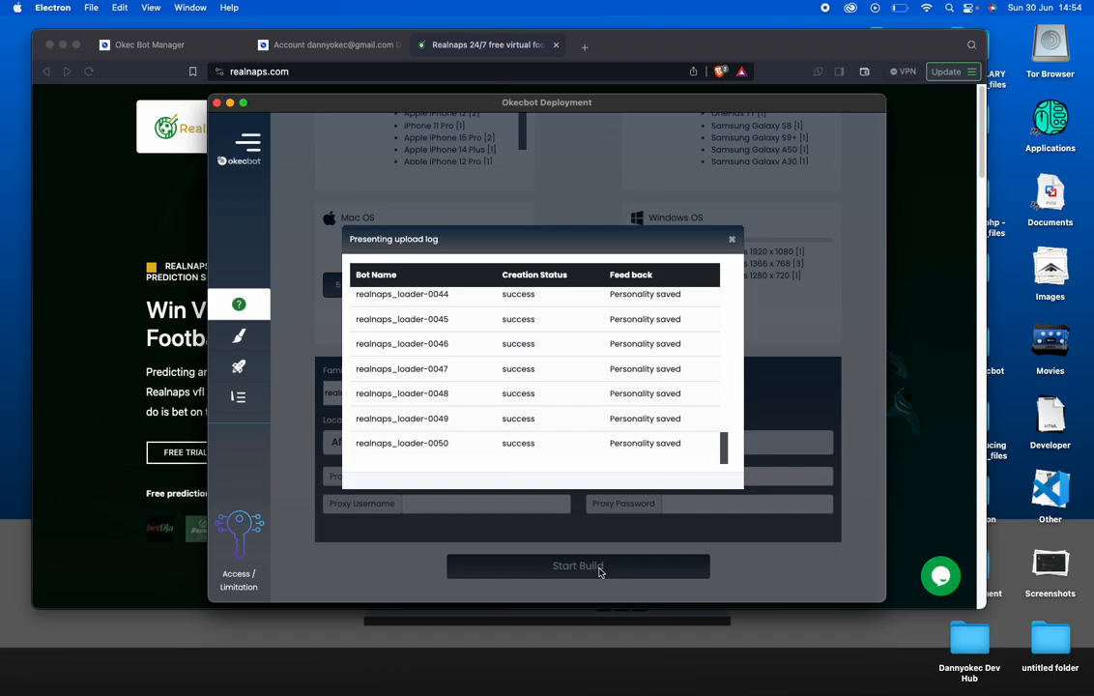
Dismiss the upload log and switch to Launcher Mode to see the Free Random, PRO Random and PRO Orderly executors
click(732, 238)
click(248, 141)
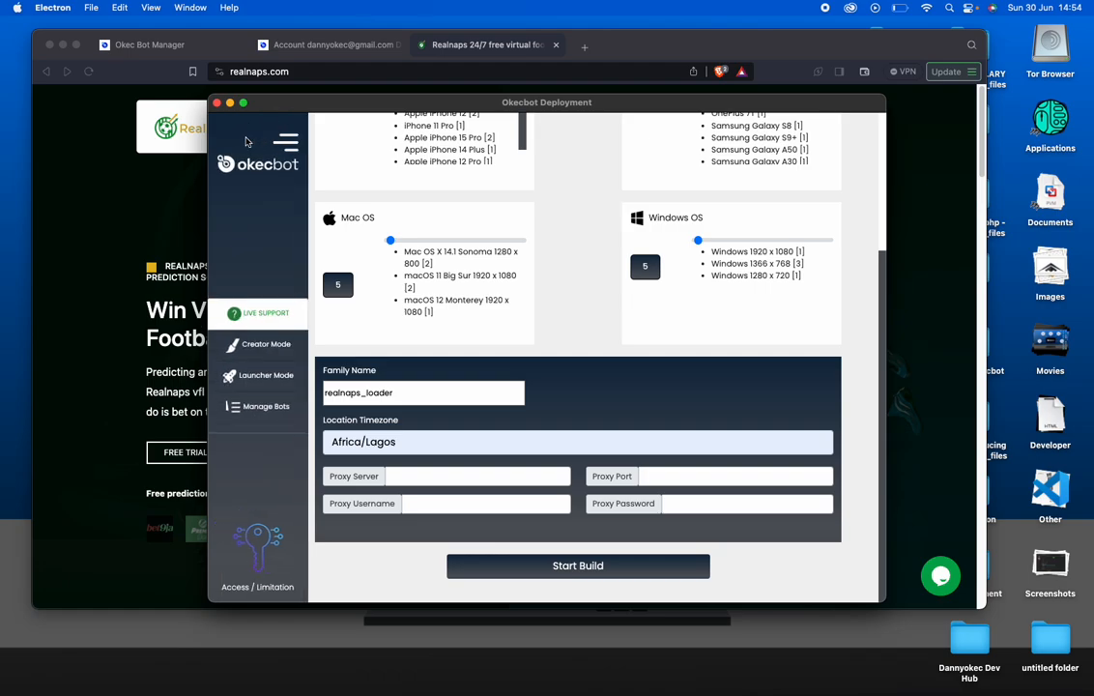
click(237, 377)
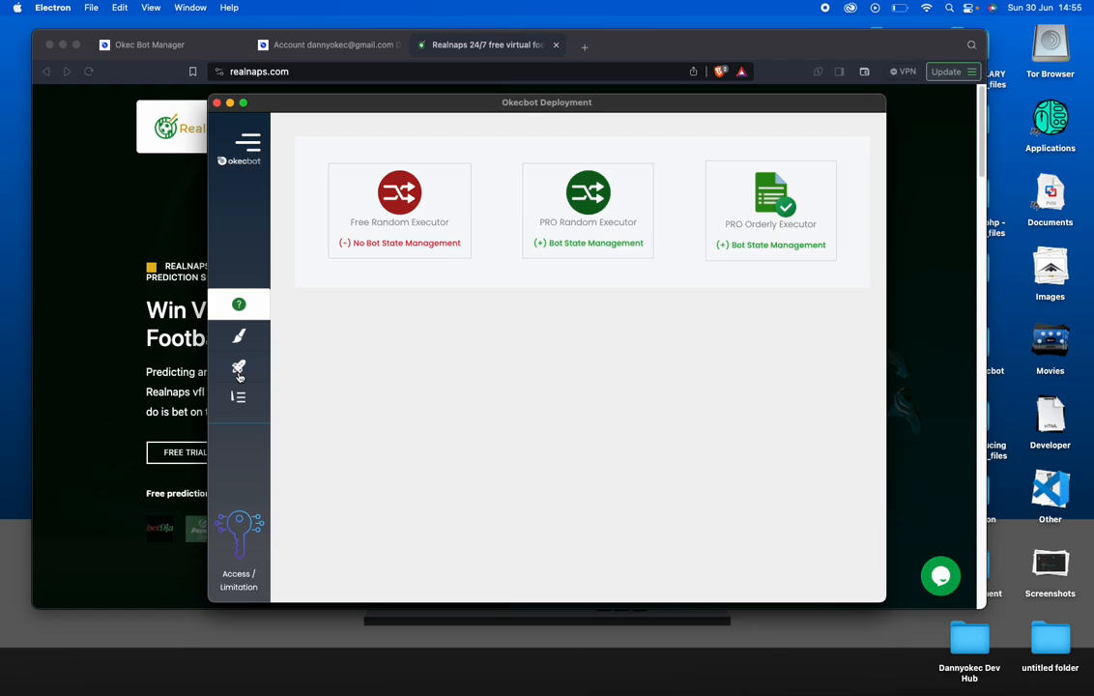
Go to Launcher Mode and choose the Free Random Executor to open its deployment form
click(253, 142)
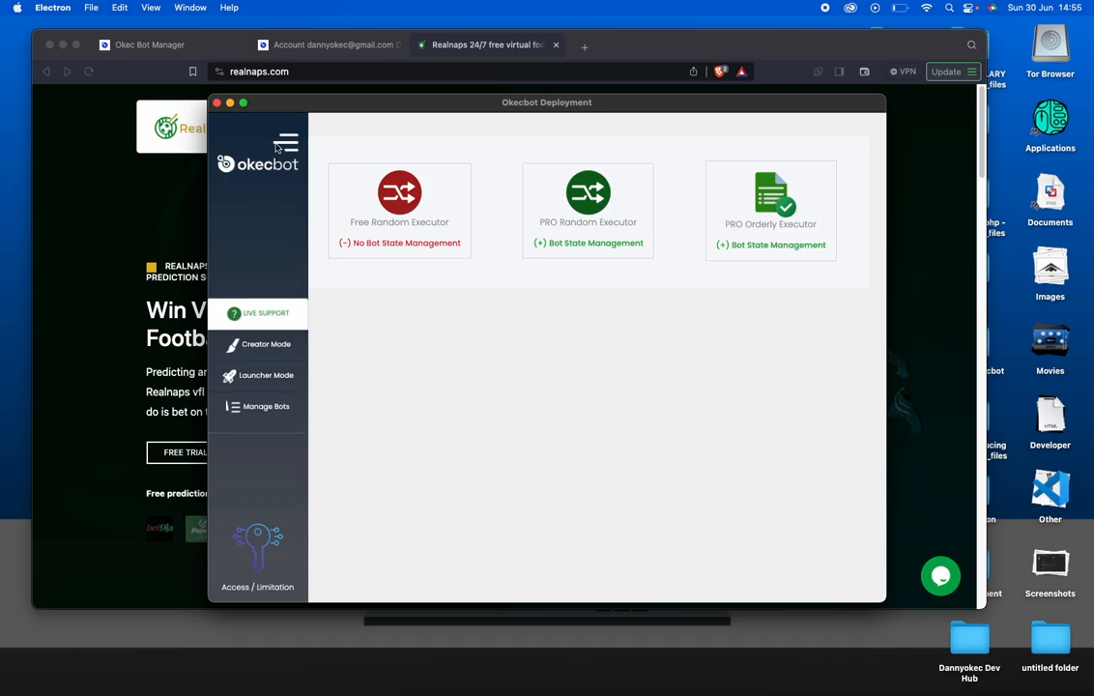
click(278, 378)
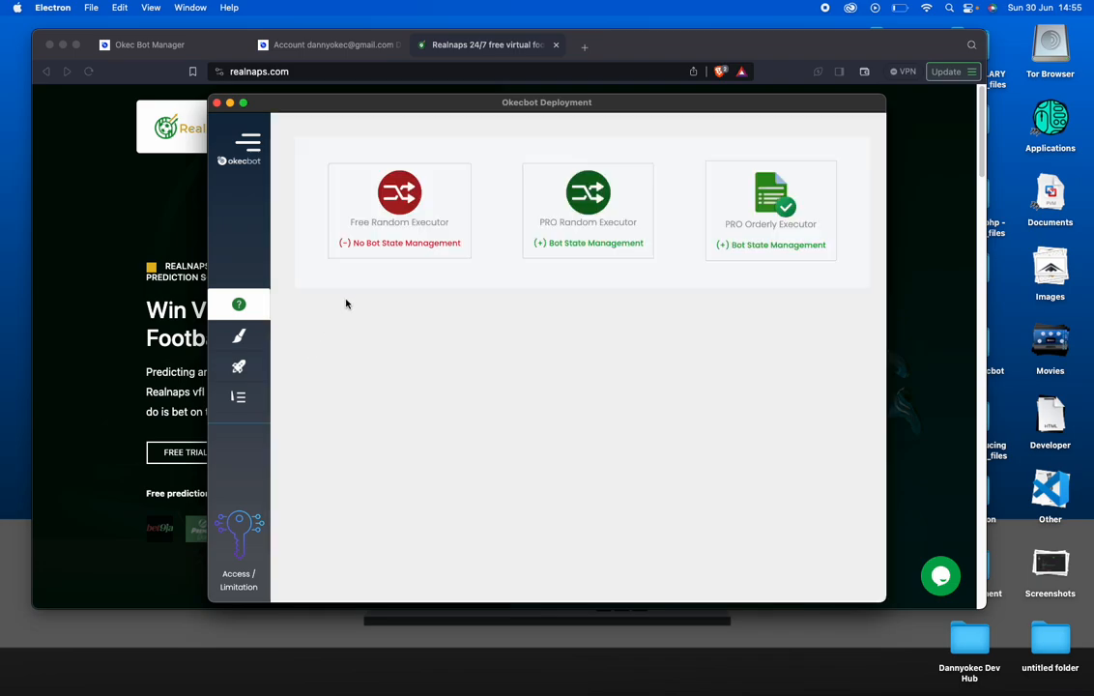
click(404, 190)
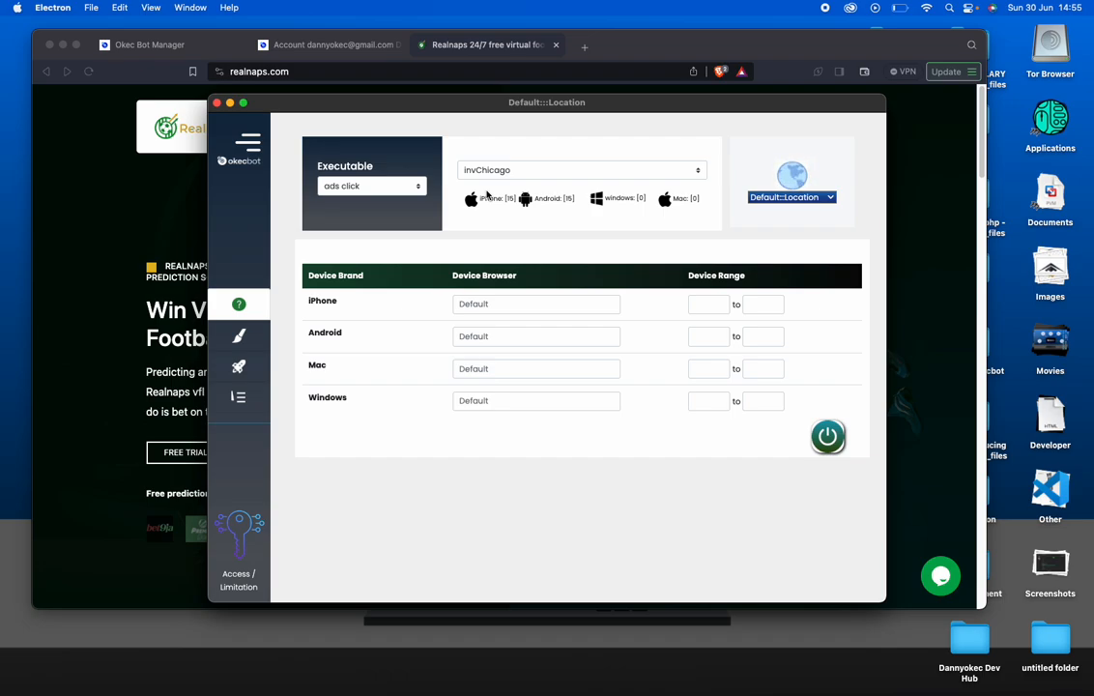
Set the executable to 'realnaps loading' and the bot family to realnaps_loader
click(367, 187)
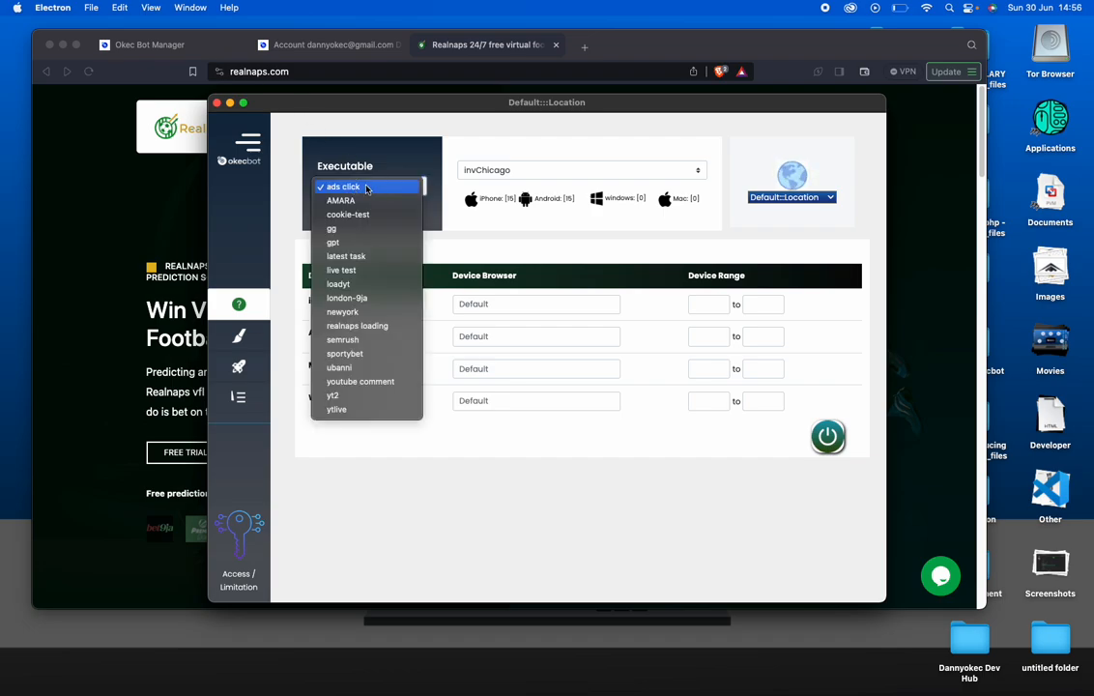
click(390, 329)
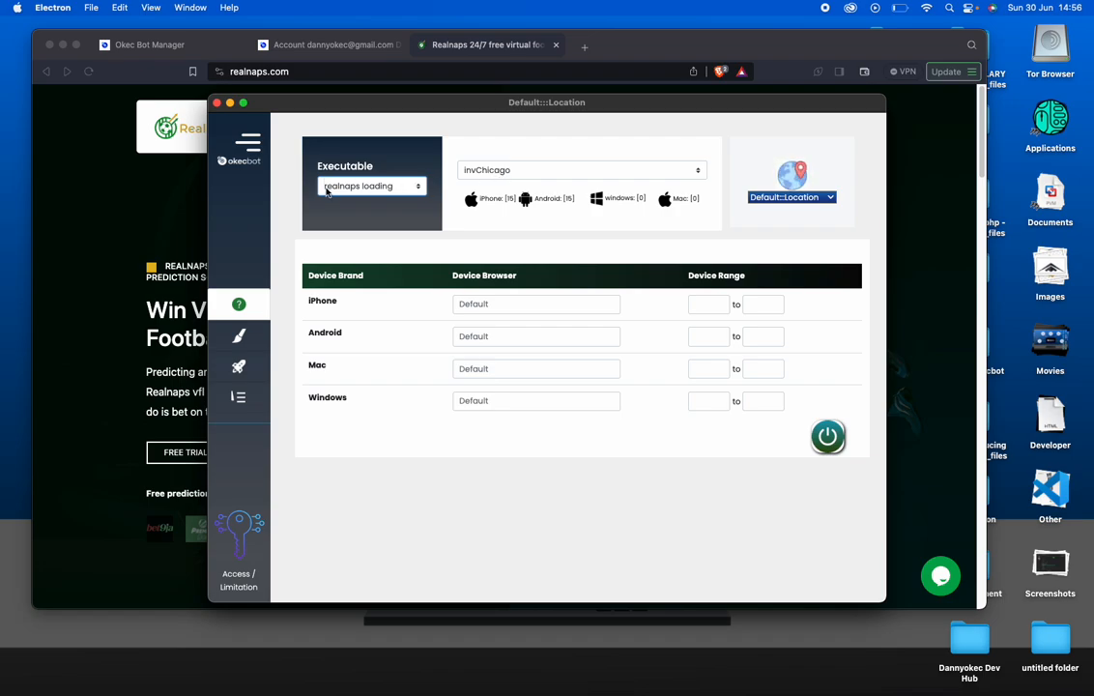
click(504, 172)
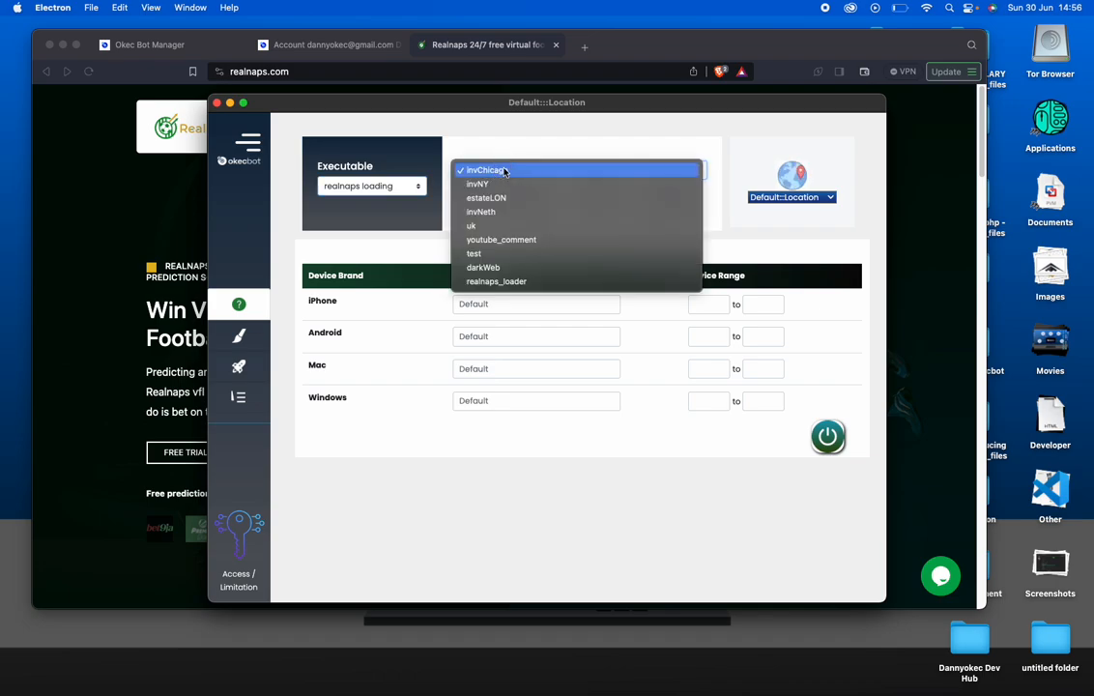
click(549, 281)
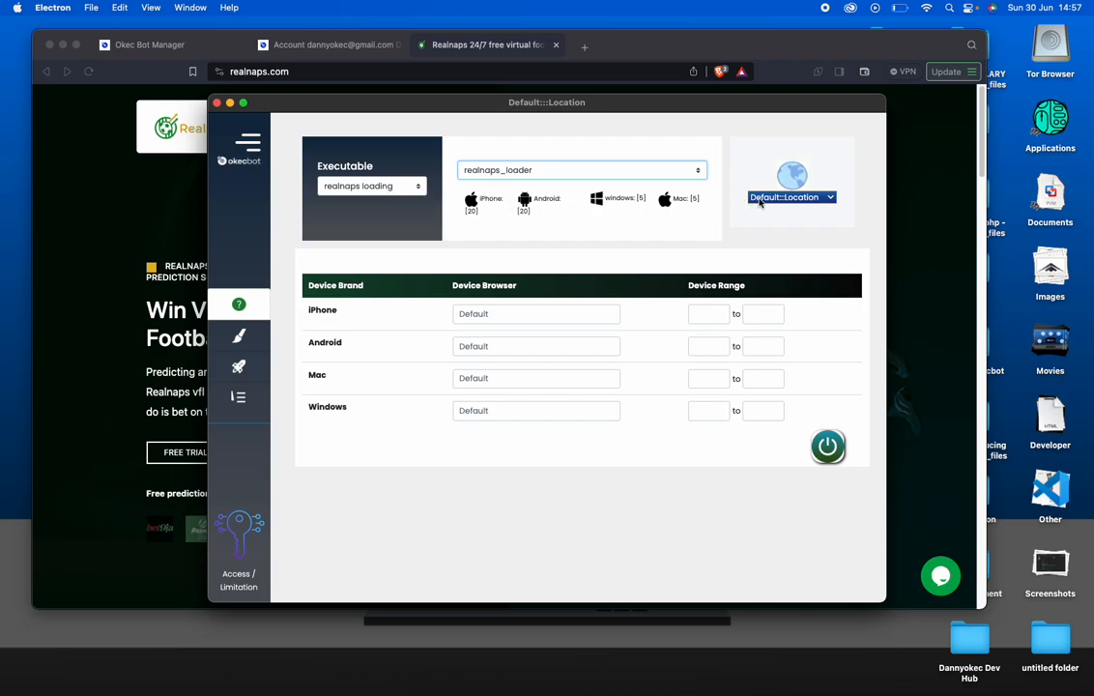
click(760, 199)
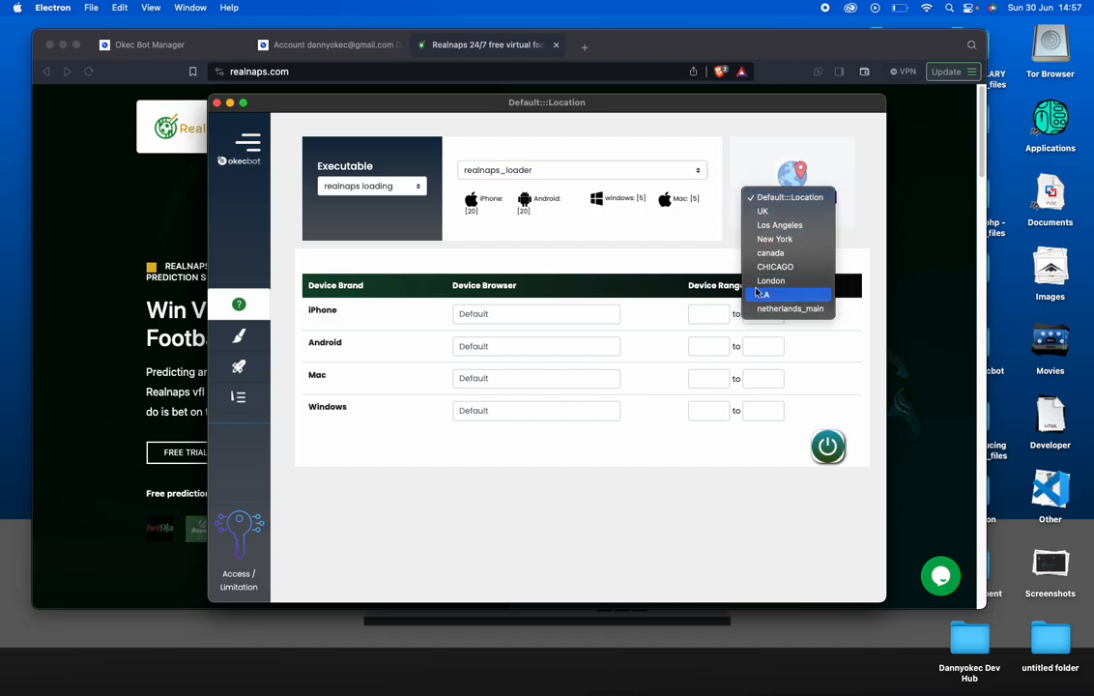
click(780, 195)
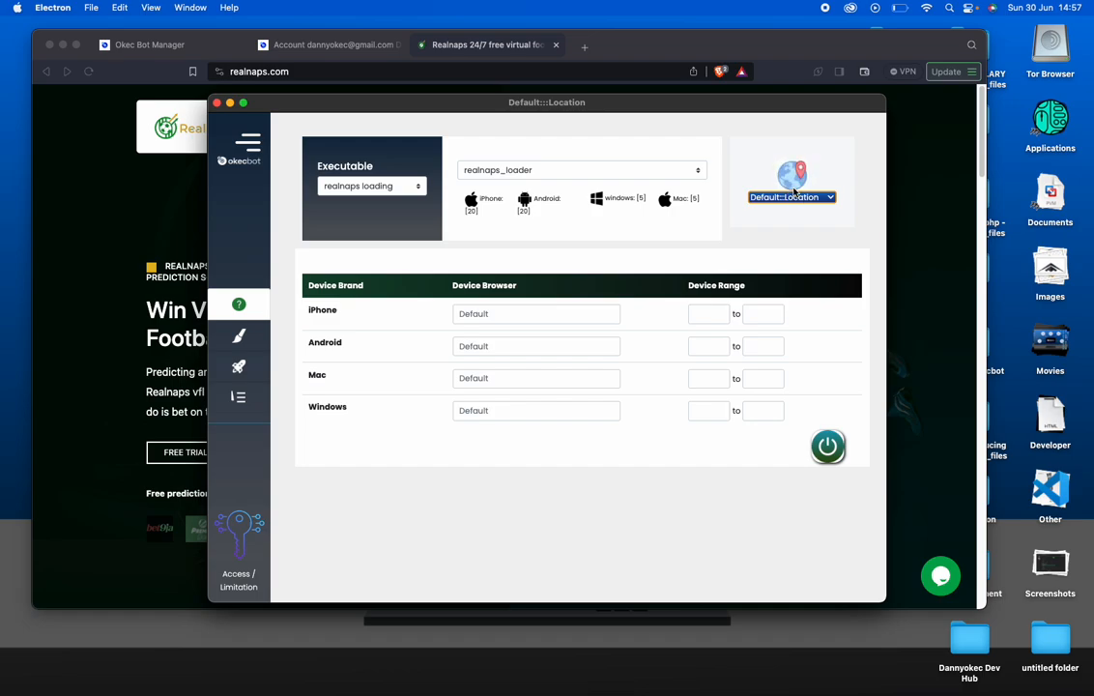
click(814, 198)
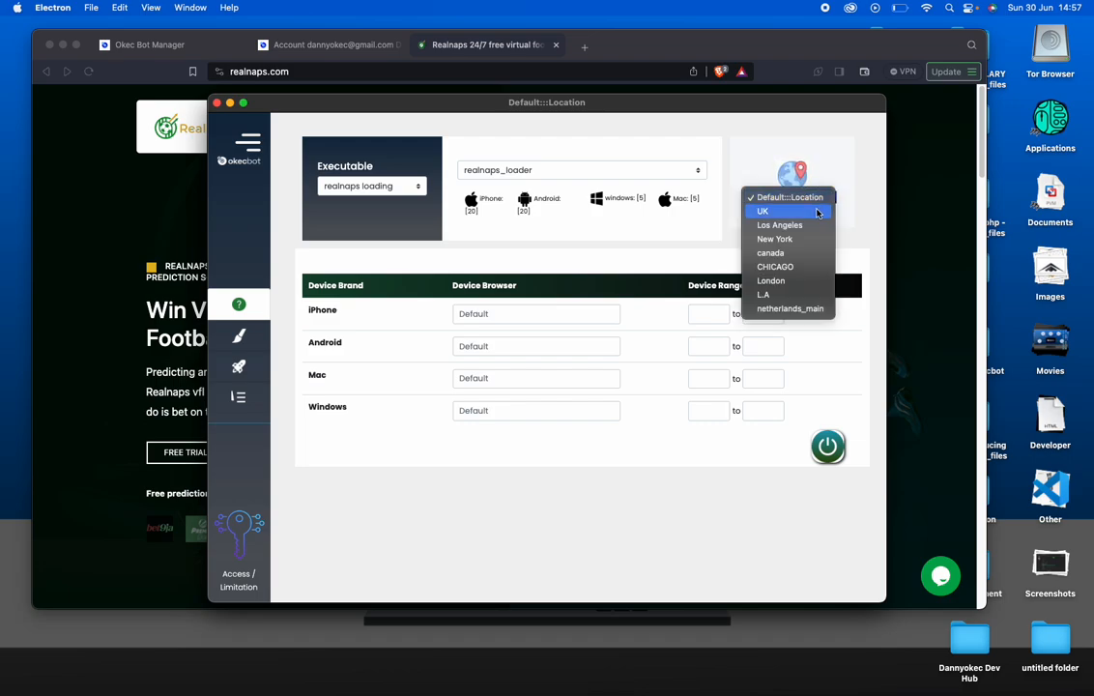
click(855, 131)
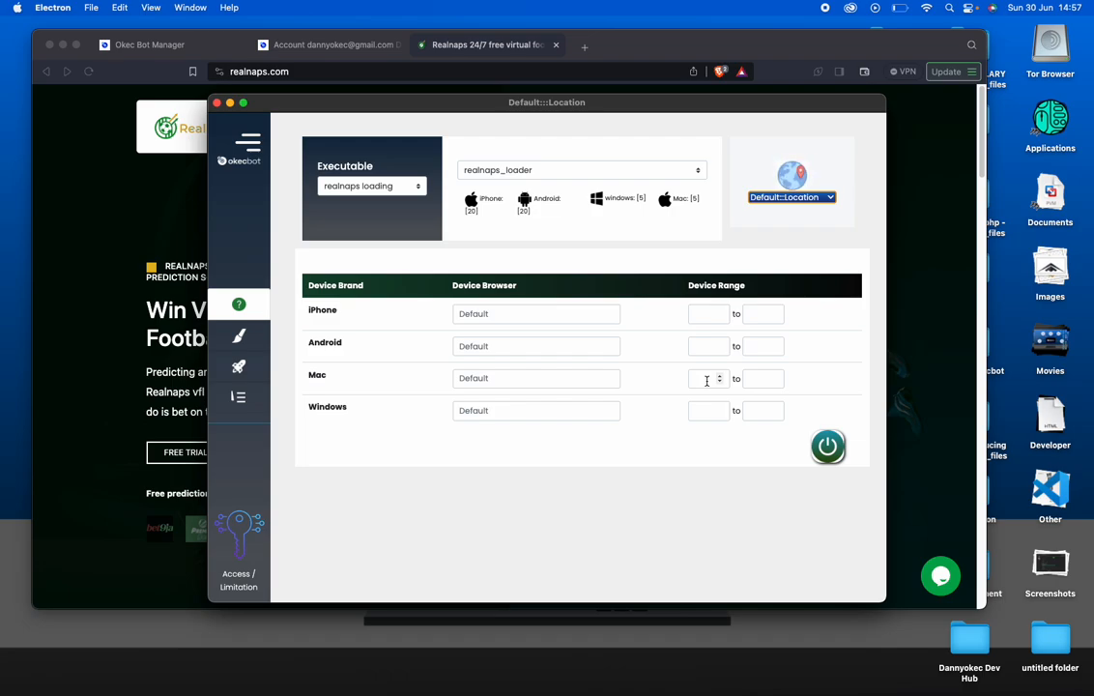
Set the iPhone device range to 1–2 and Android to 2–3, then launch the bots
click(711, 315)
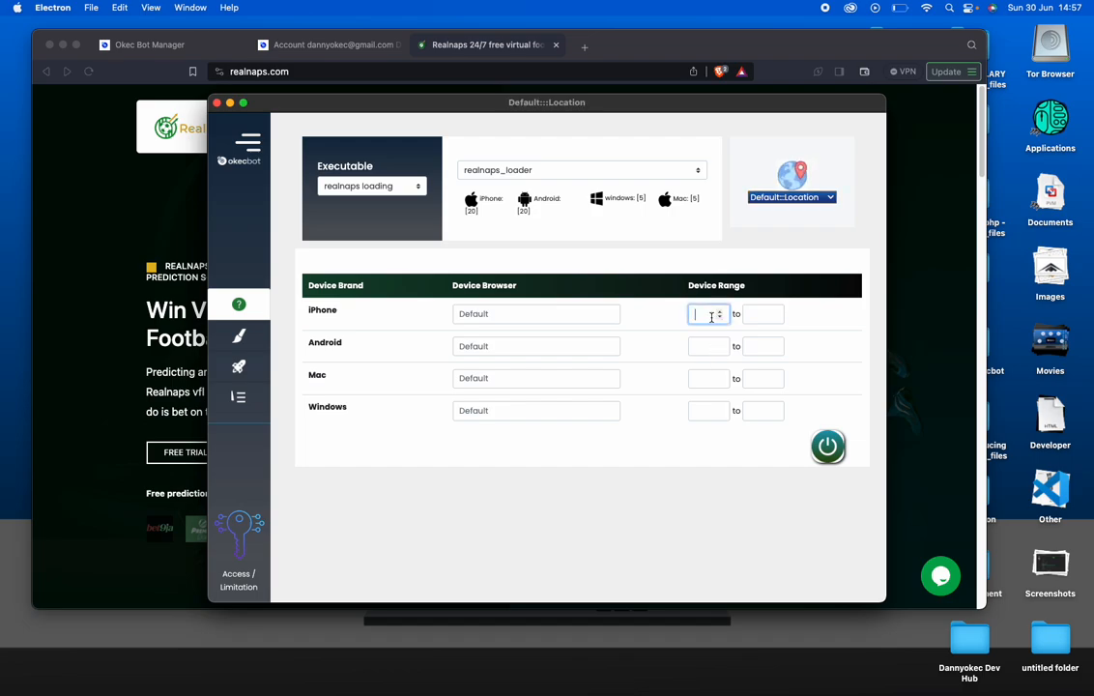
click(759, 314)
text(2)
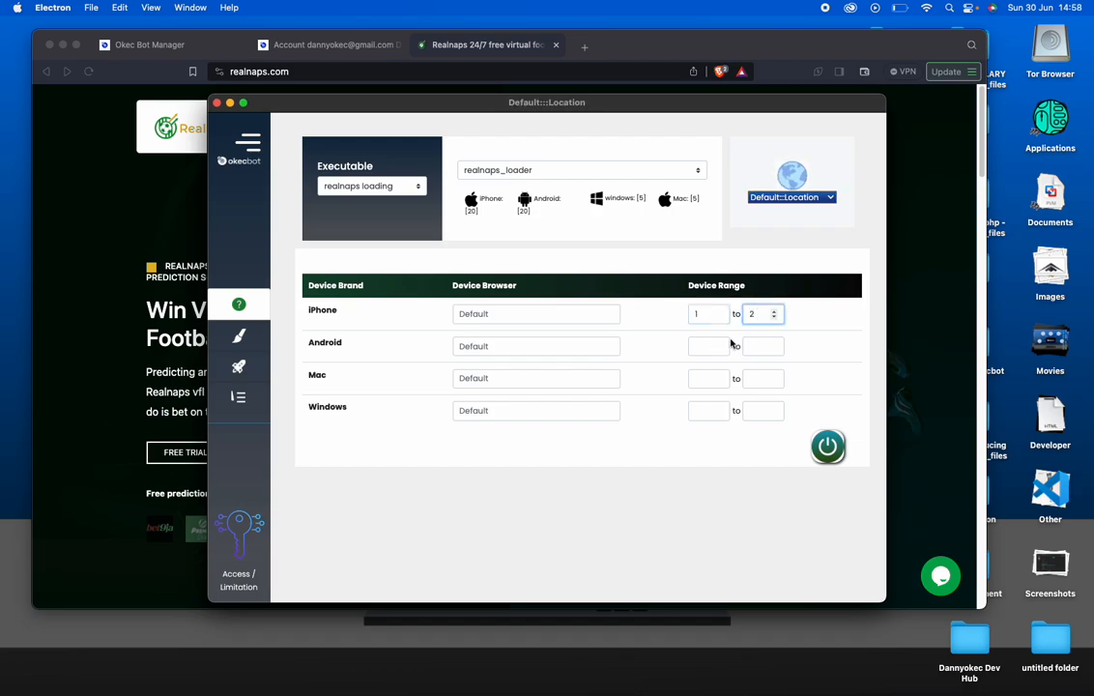
click(717, 346)
text(2)
click(761, 347)
text(3)
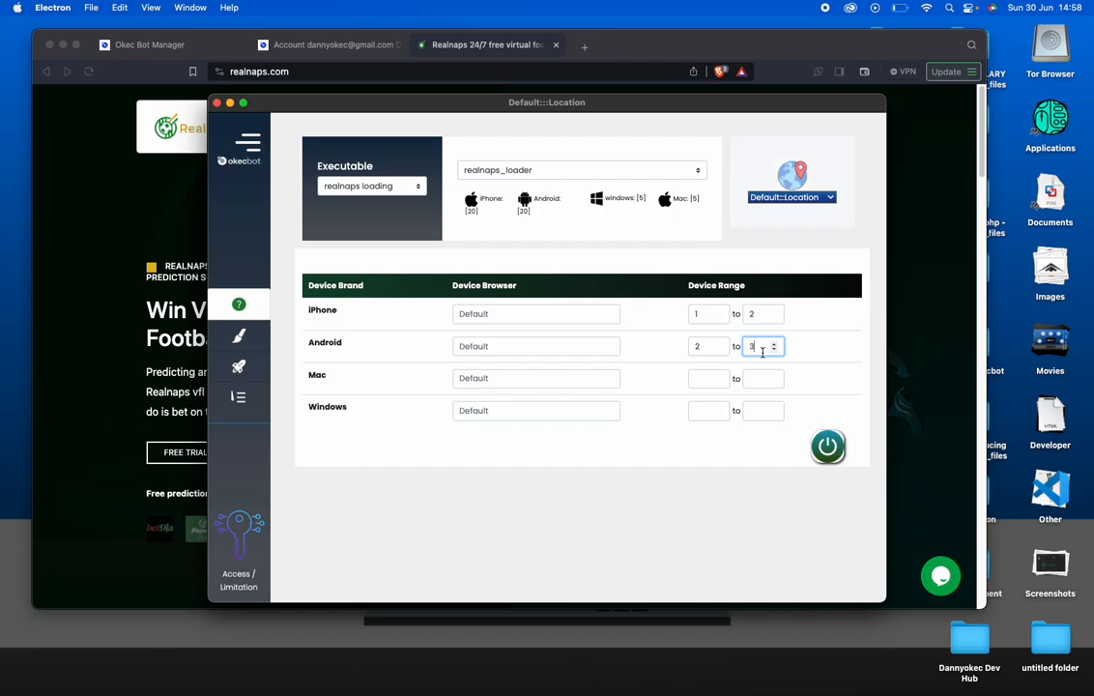
click(838, 456)
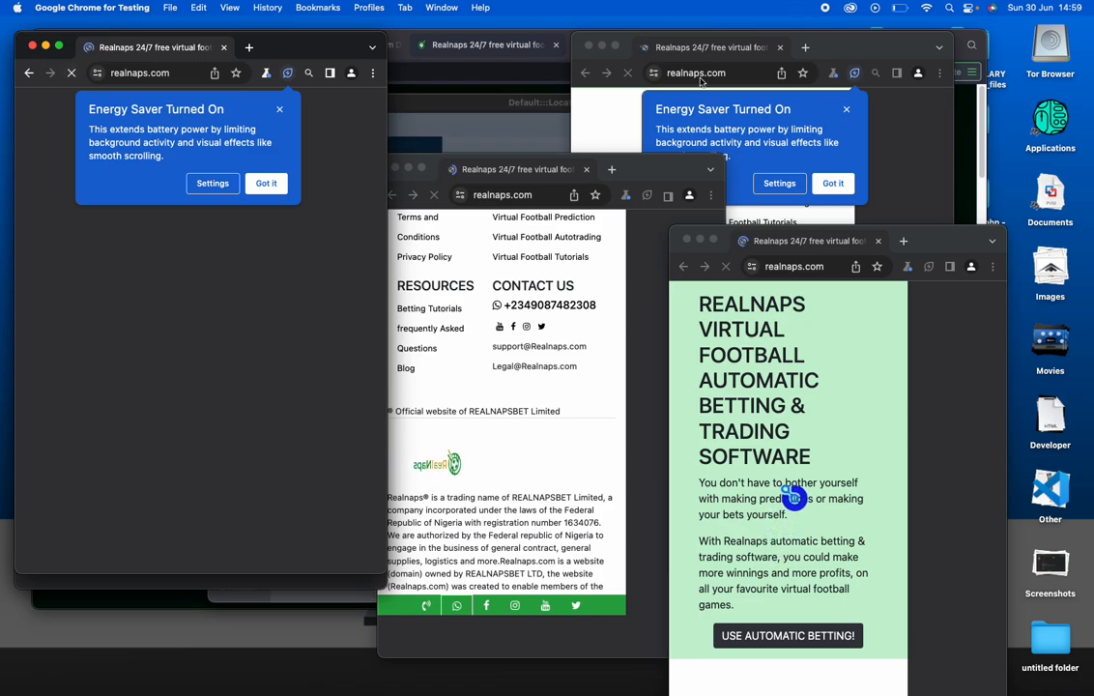
Return to Okecbot and stop the running bots, closing their realnaps.com Chrome windows
click(551, 123)
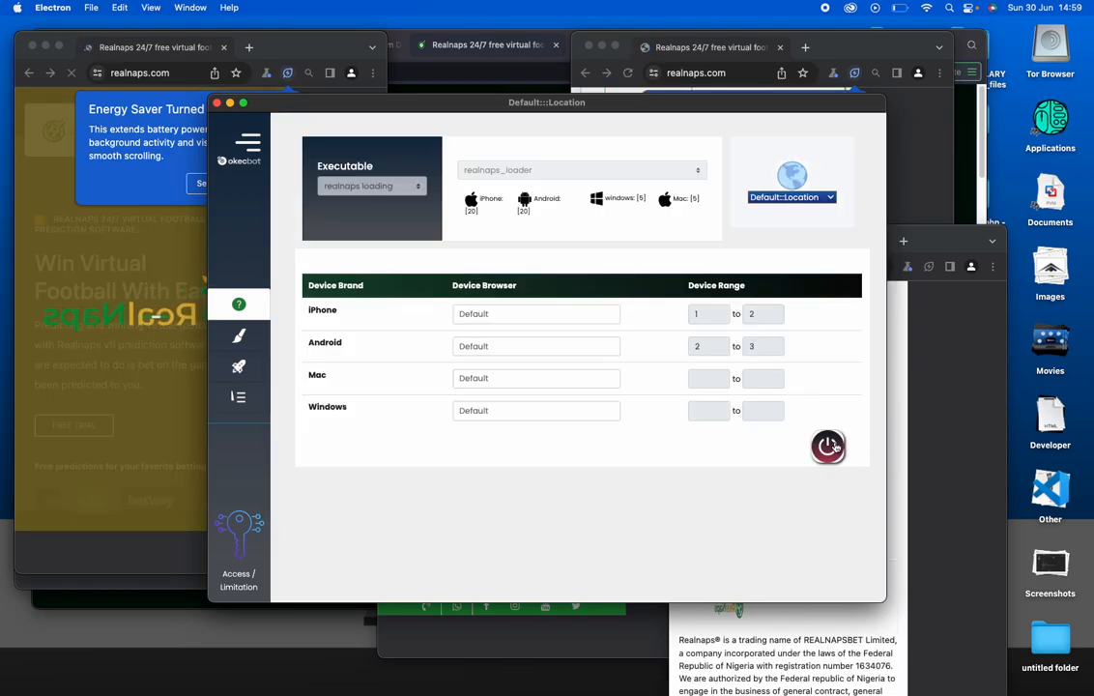
click(833, 447)
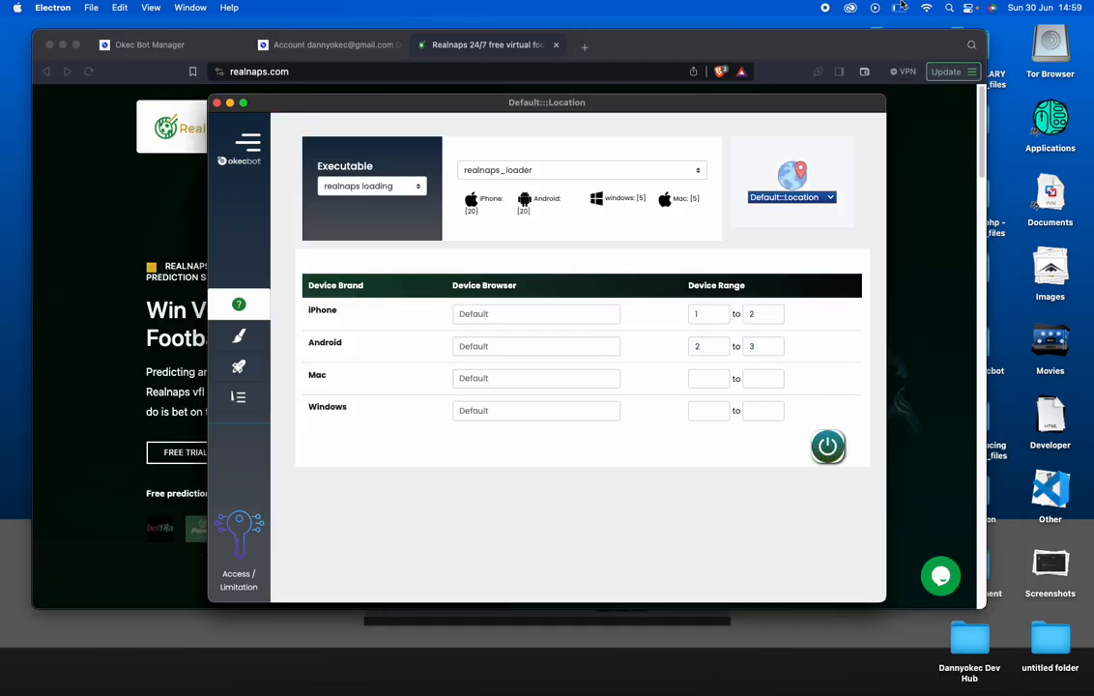